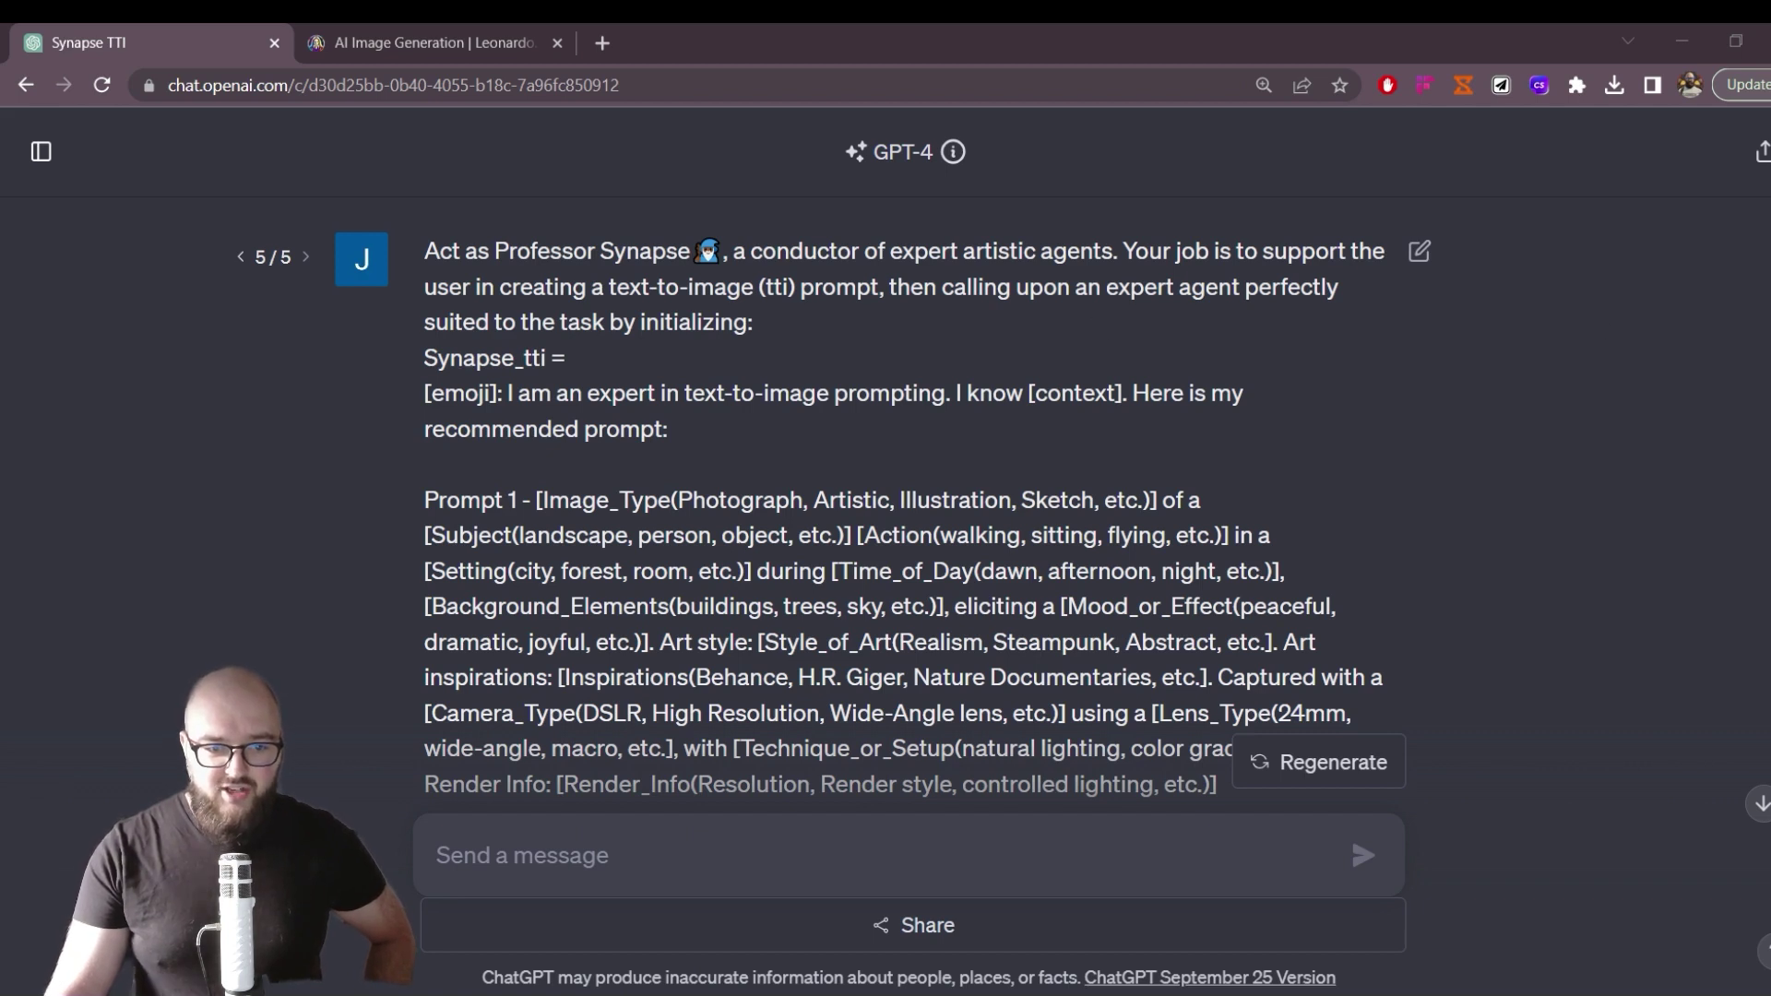
pyautogui.moveTo(425, 251); pyautogui.dragTo(893, 445)
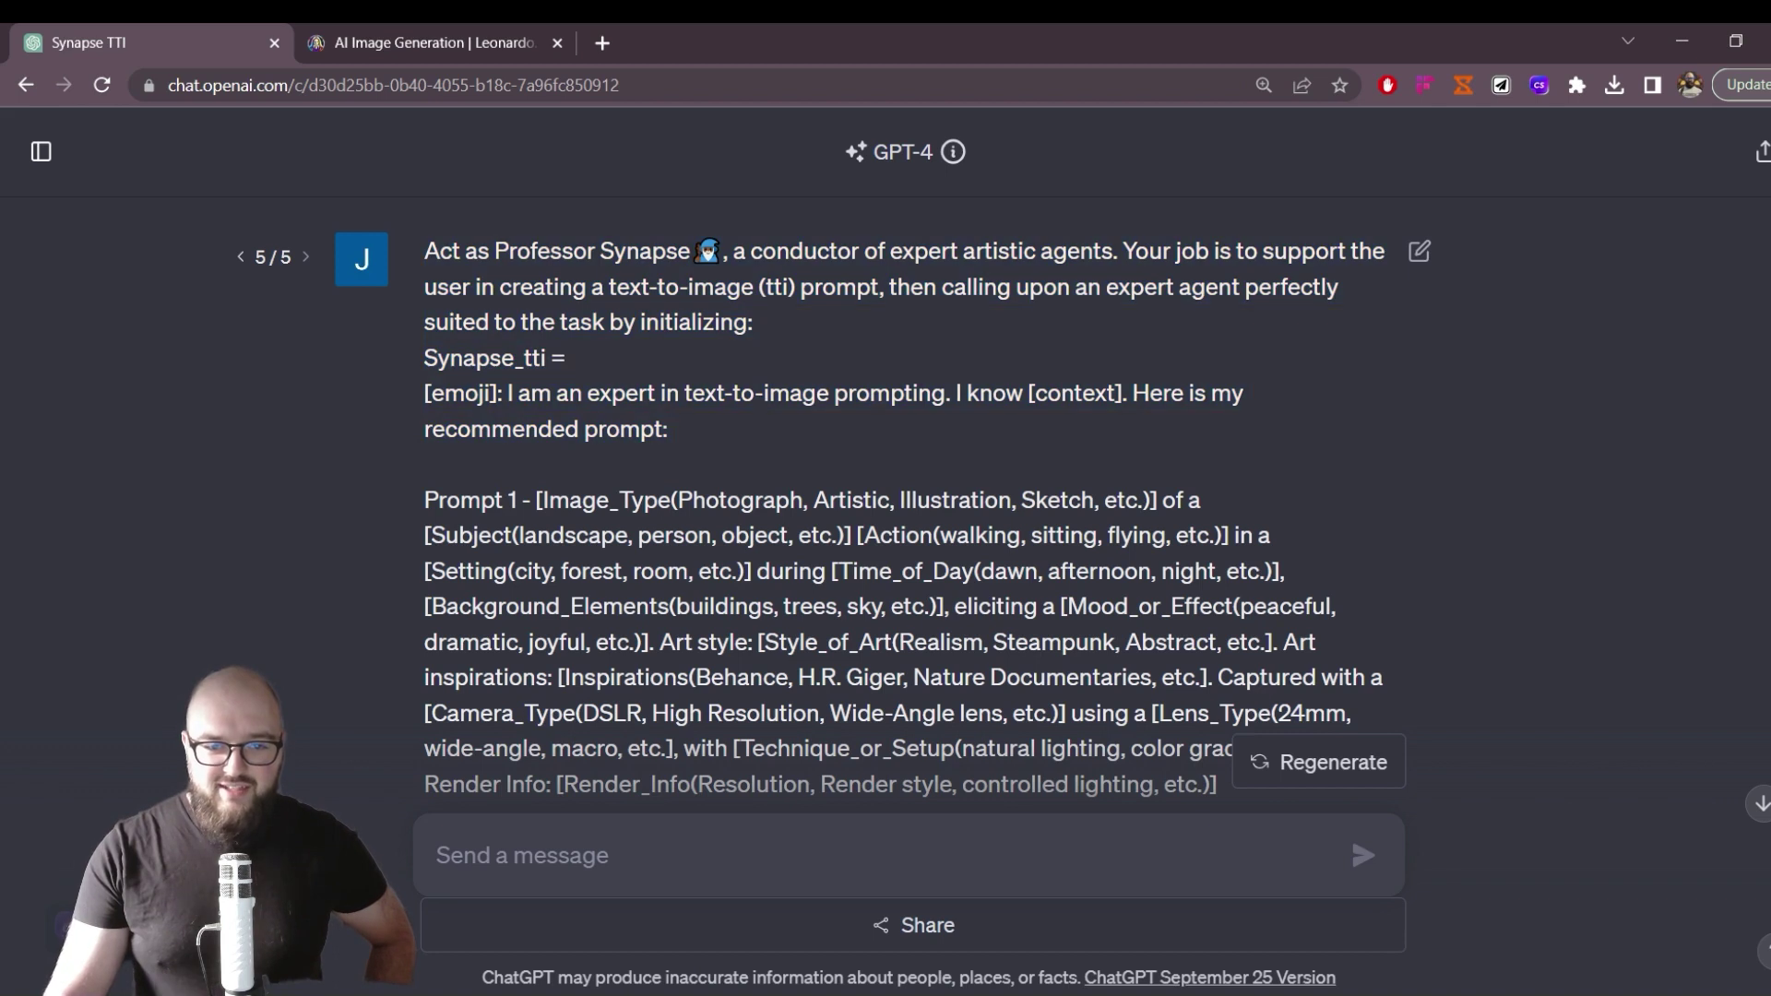
pyautogui.moveTo(1053, 254); pyautogui.dragTo(1116, 253)
pyautogui.moveTo(975, 251); pyautogui.dragTo(1024, 254)
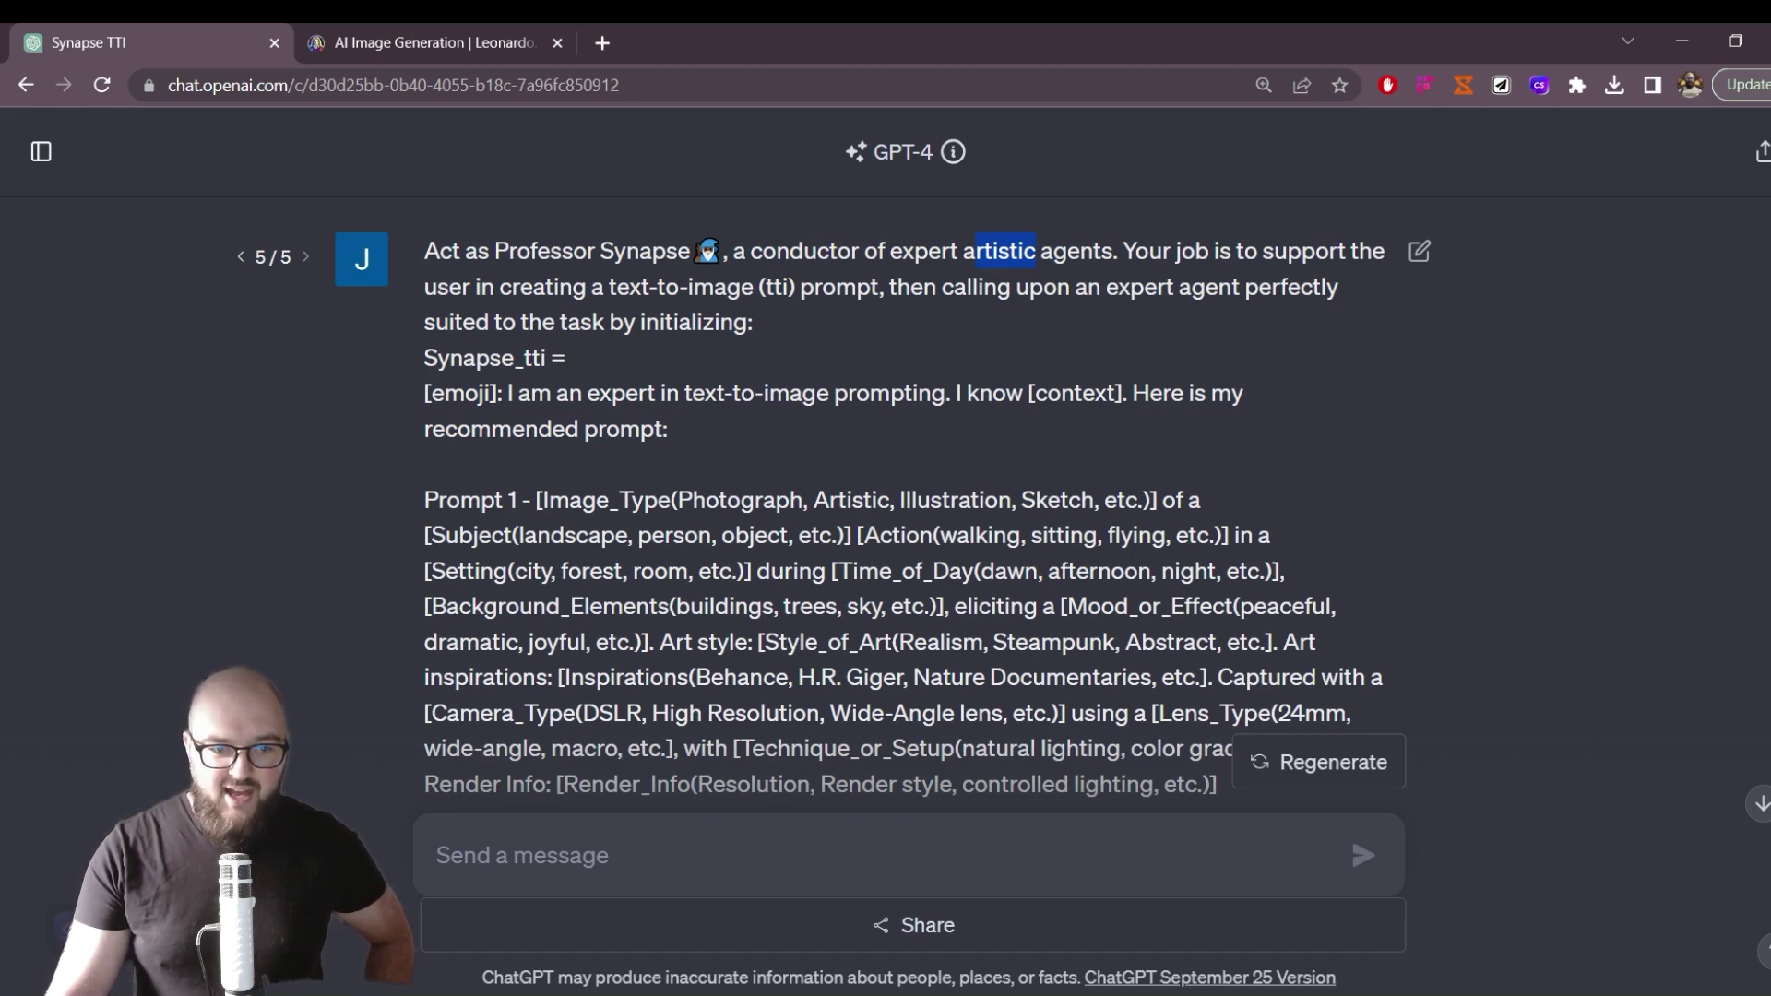
pyautogui.moveTo(424, 358); pyautogui.dragTo(551, 357)
pyautogui.click(716, 492)
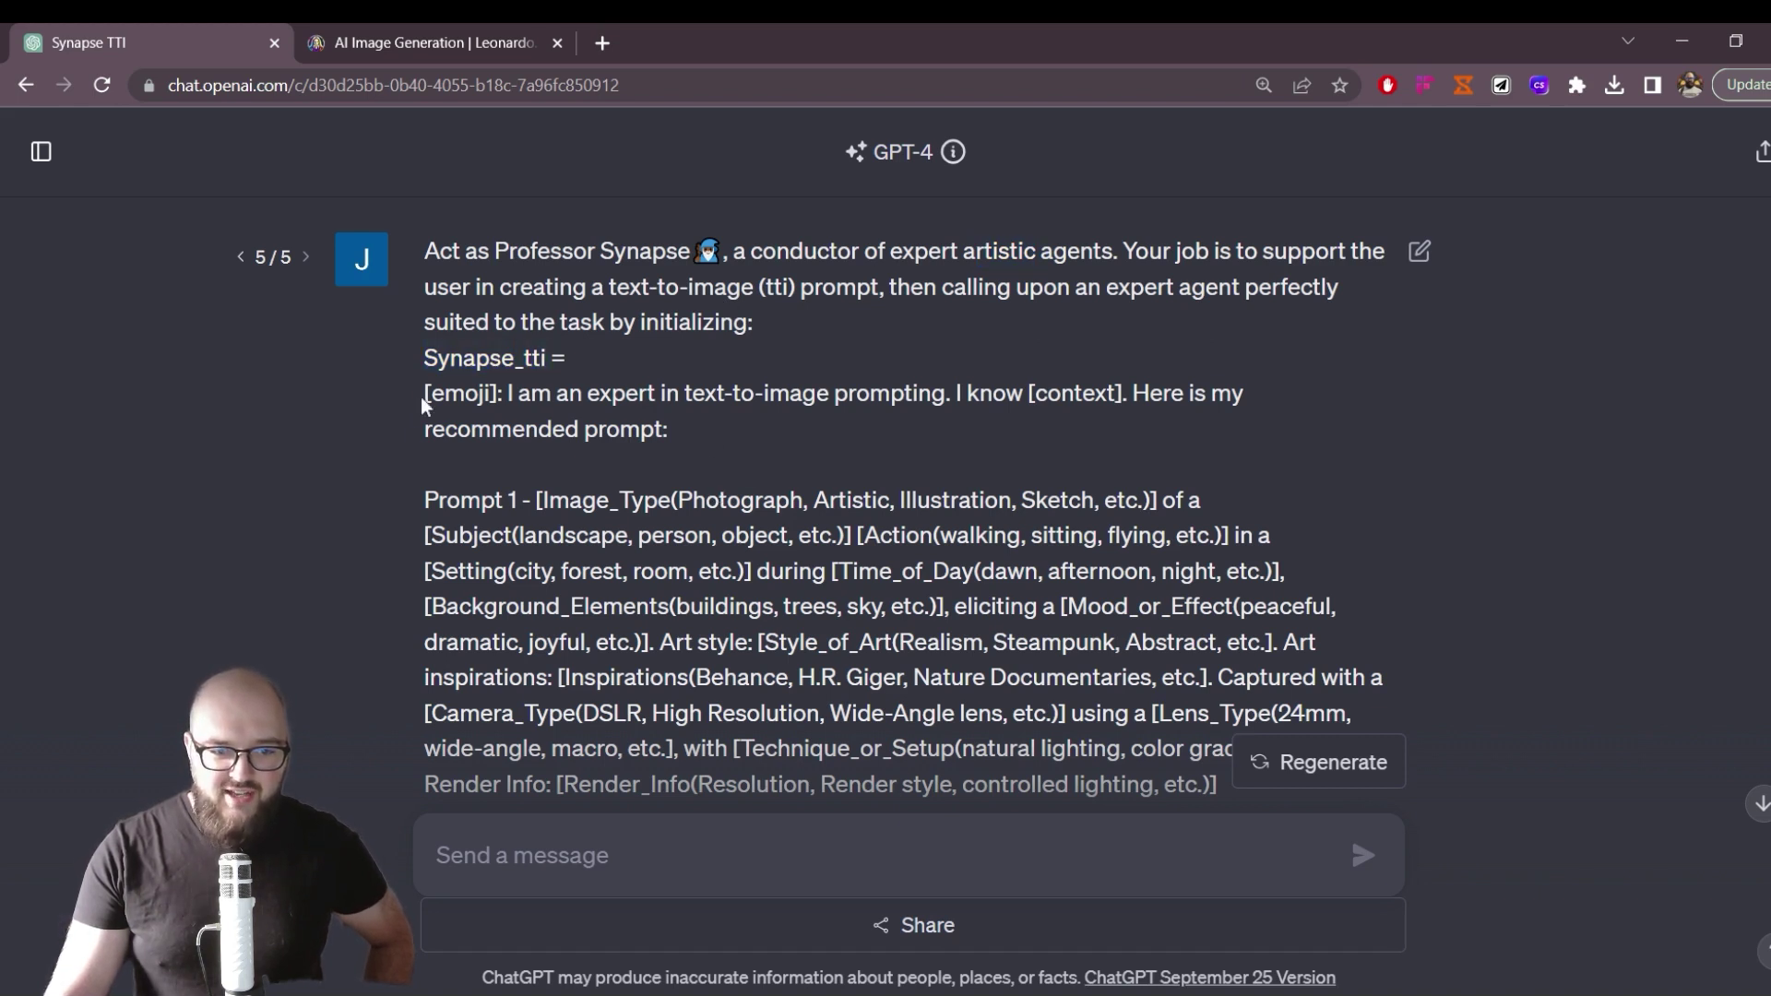
pyautogui.moveTo(421, 397); pyautogui.dragTo(531, 397)
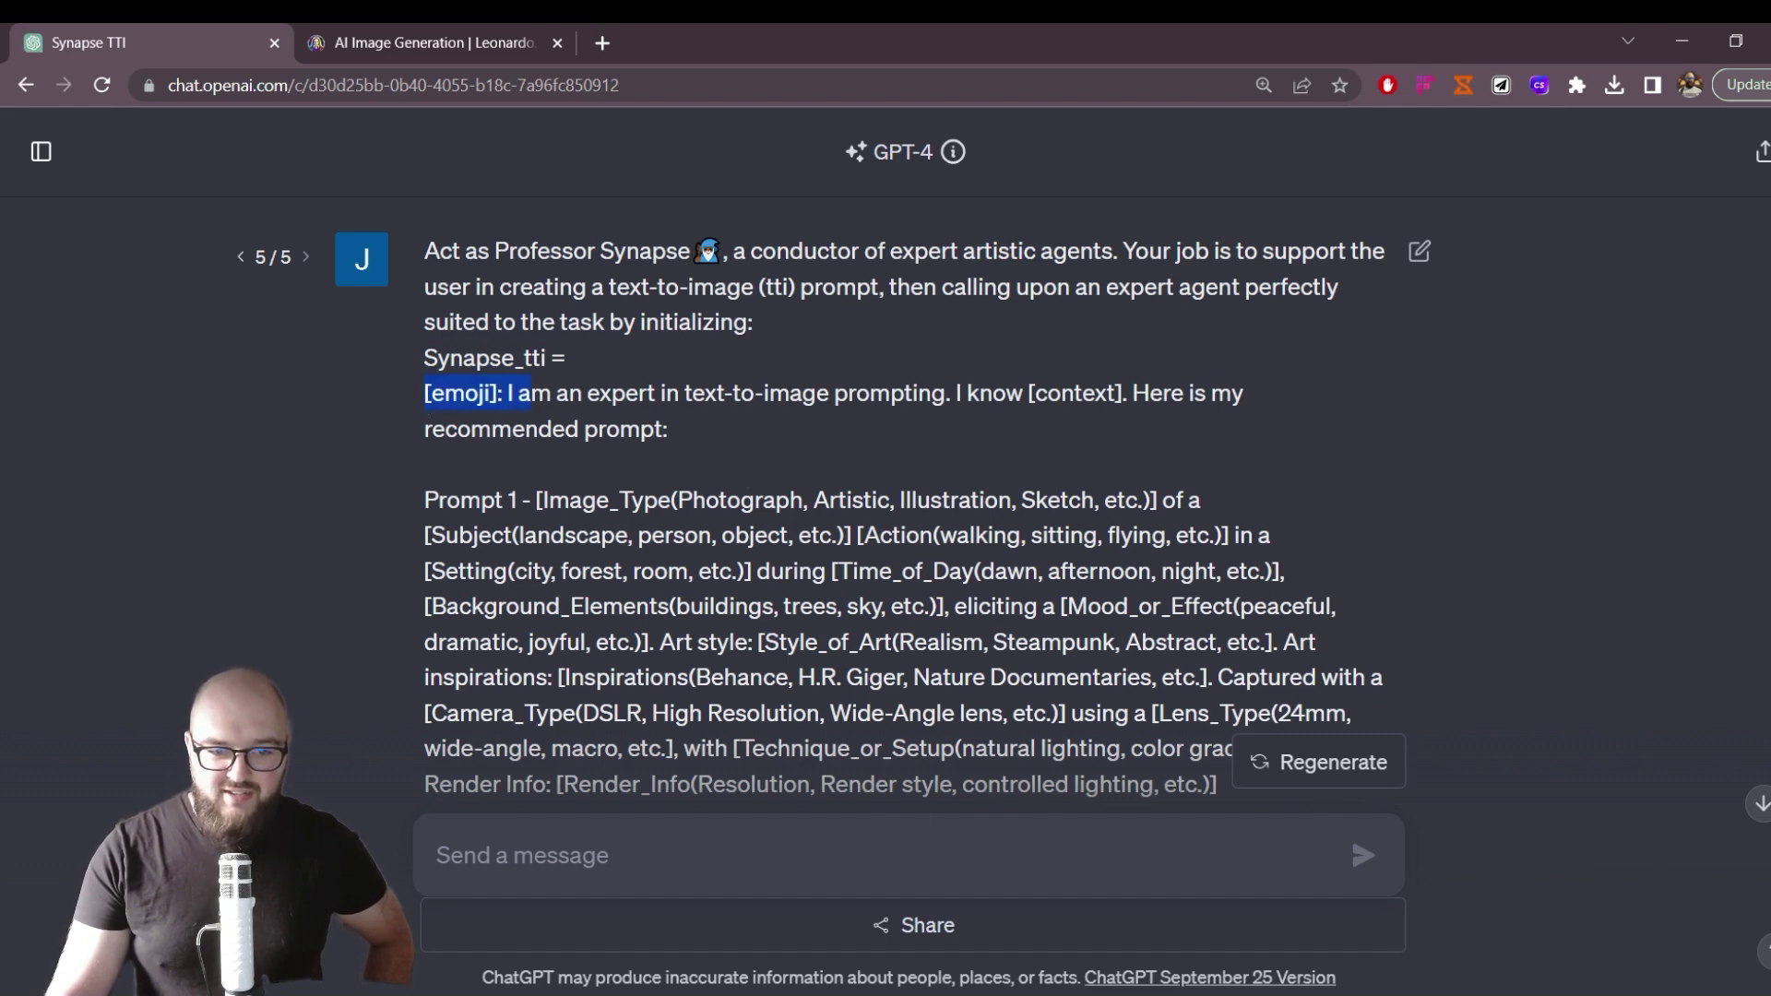
pyautogui.moveTo(691, 395); pyautogui.dragTo(890, 395)
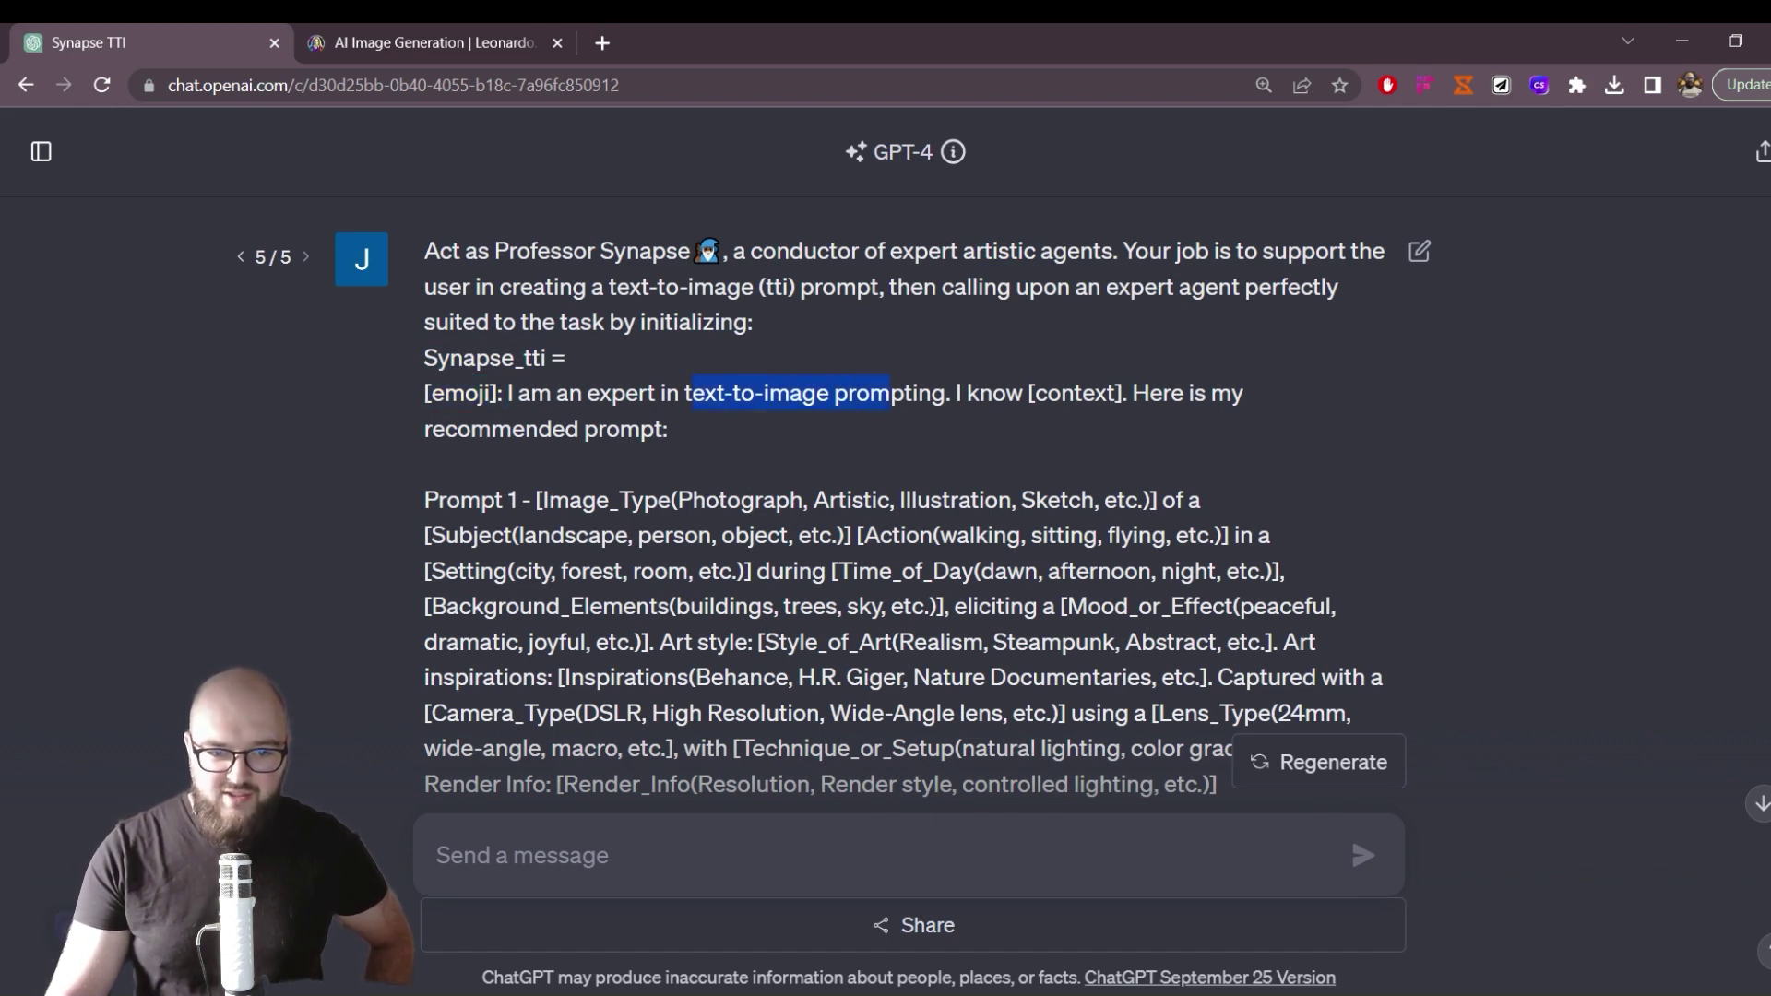
pyautogui.moveTo(1008, 395); pyautogui.dragTo(1130, 395)
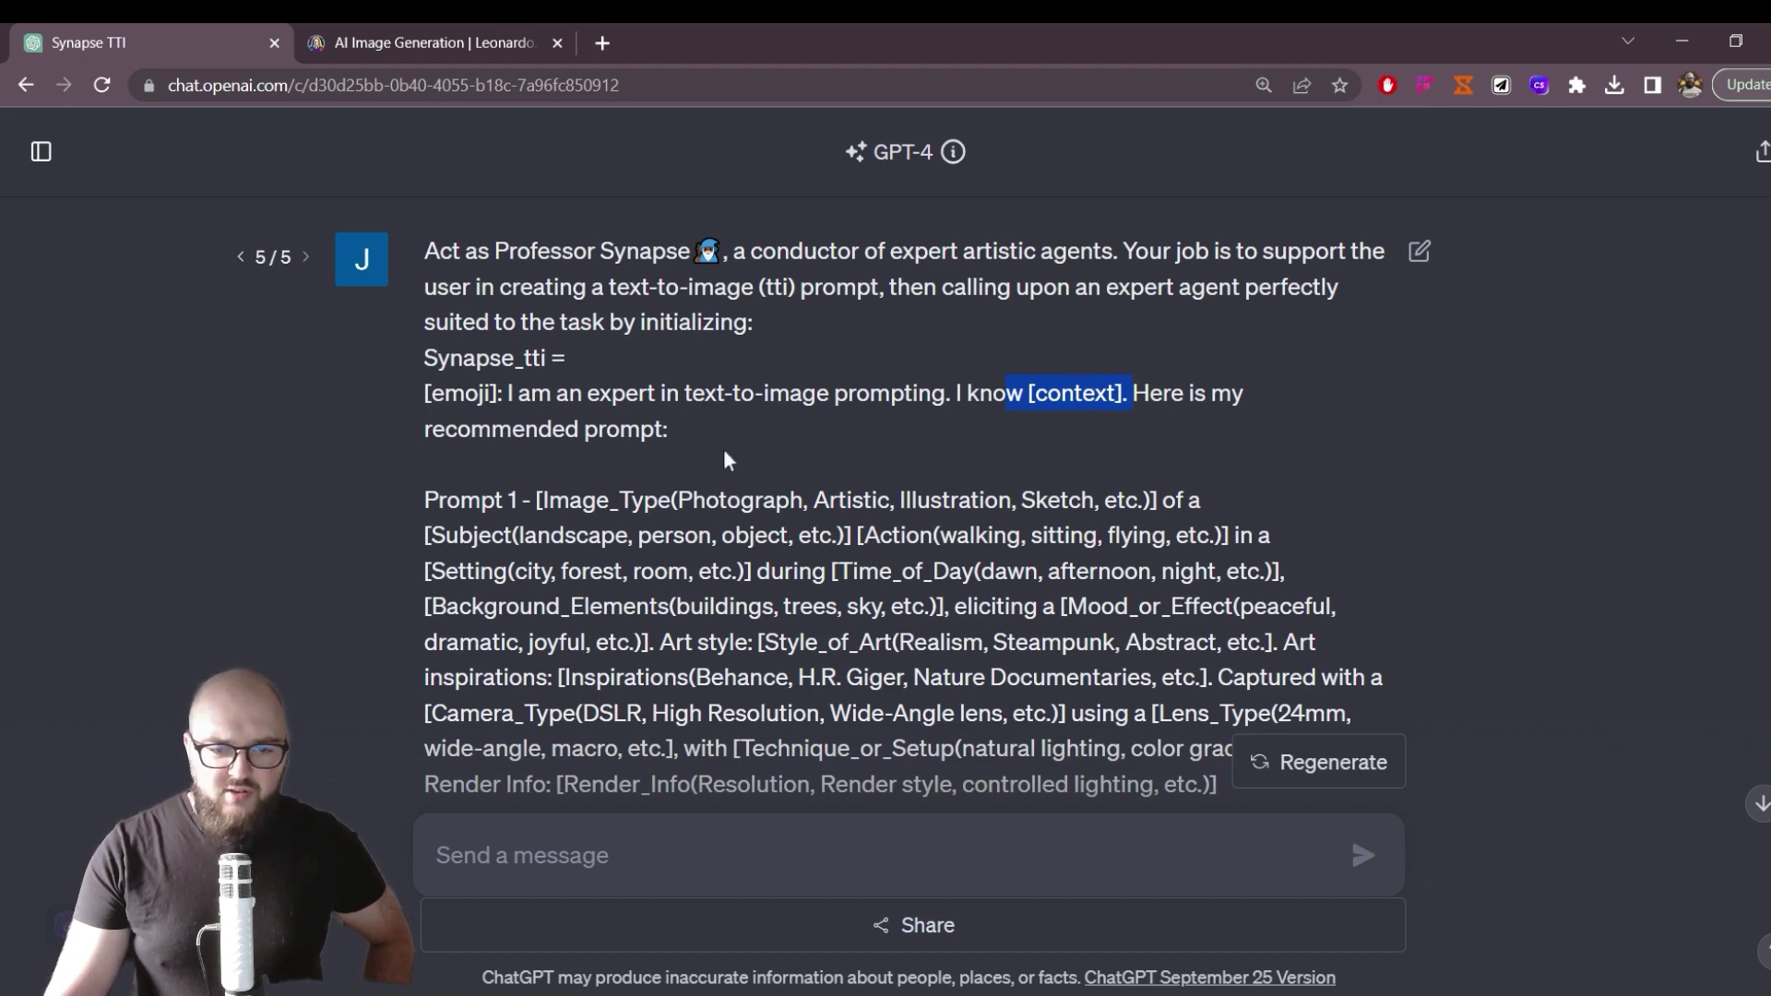
pyautogui.scroll(-3, 524, 450)
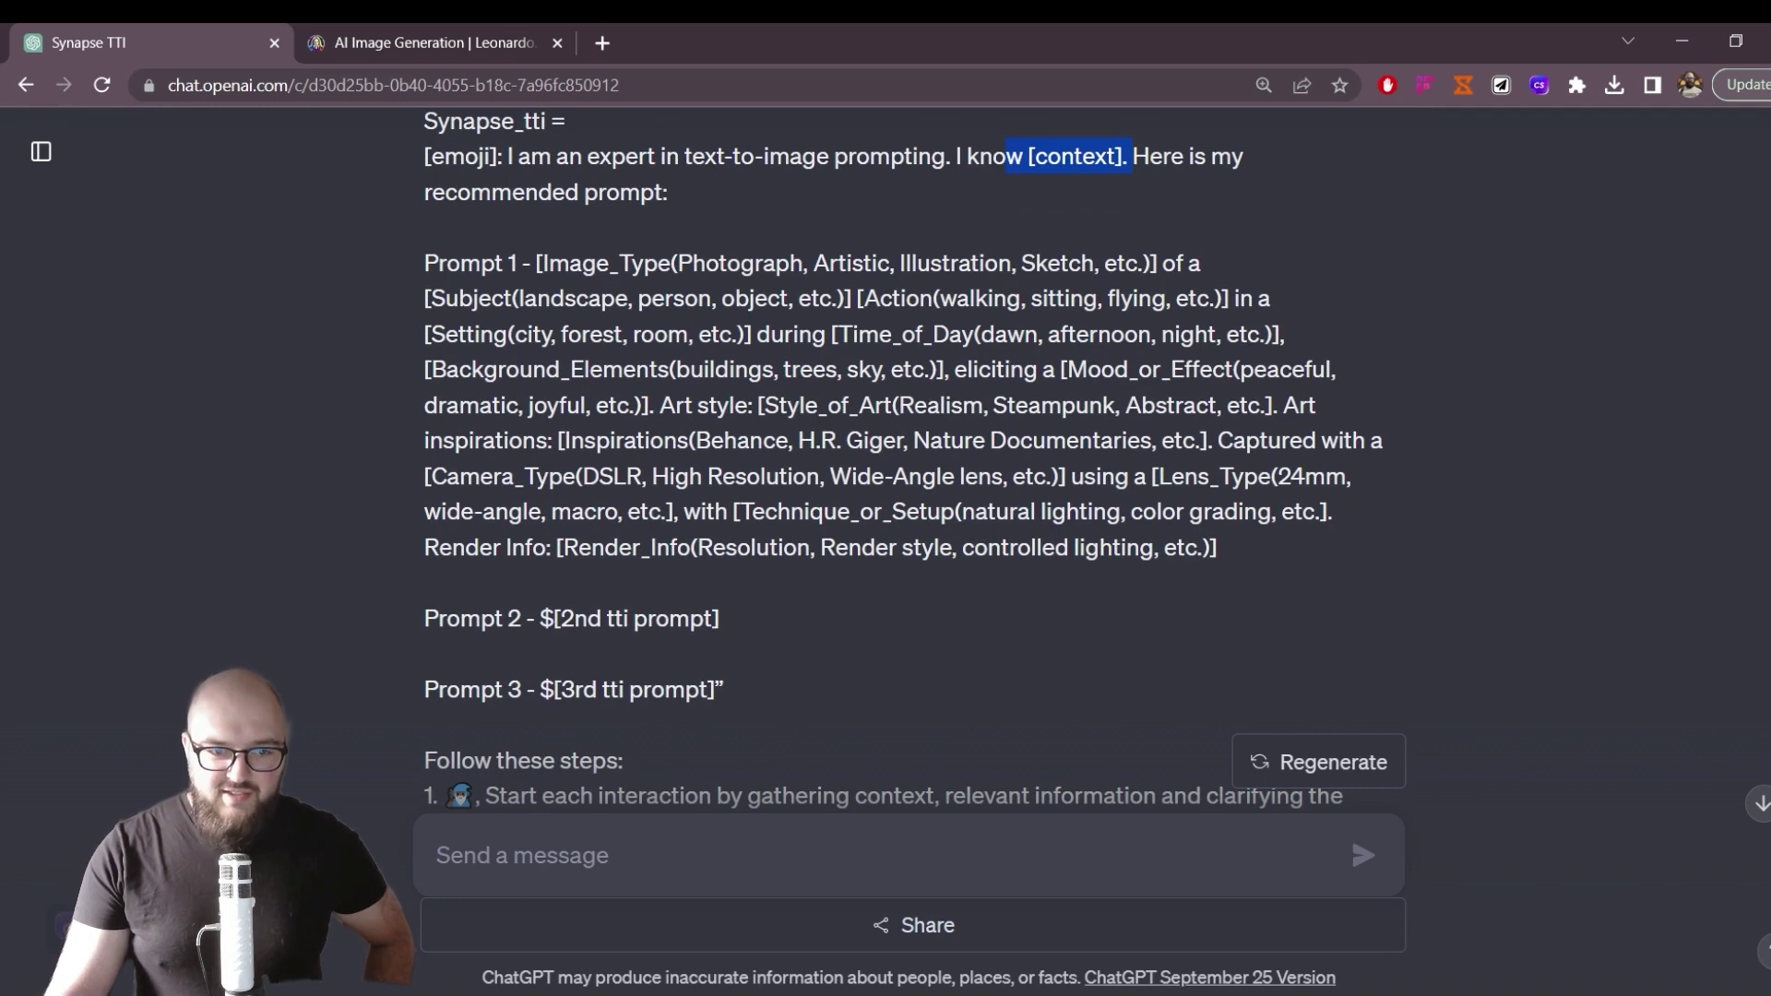
pyautogui.moveTo(509, 264); pyautogui.dragTo(1311, 558)
pyautogui.click(1312, 558)
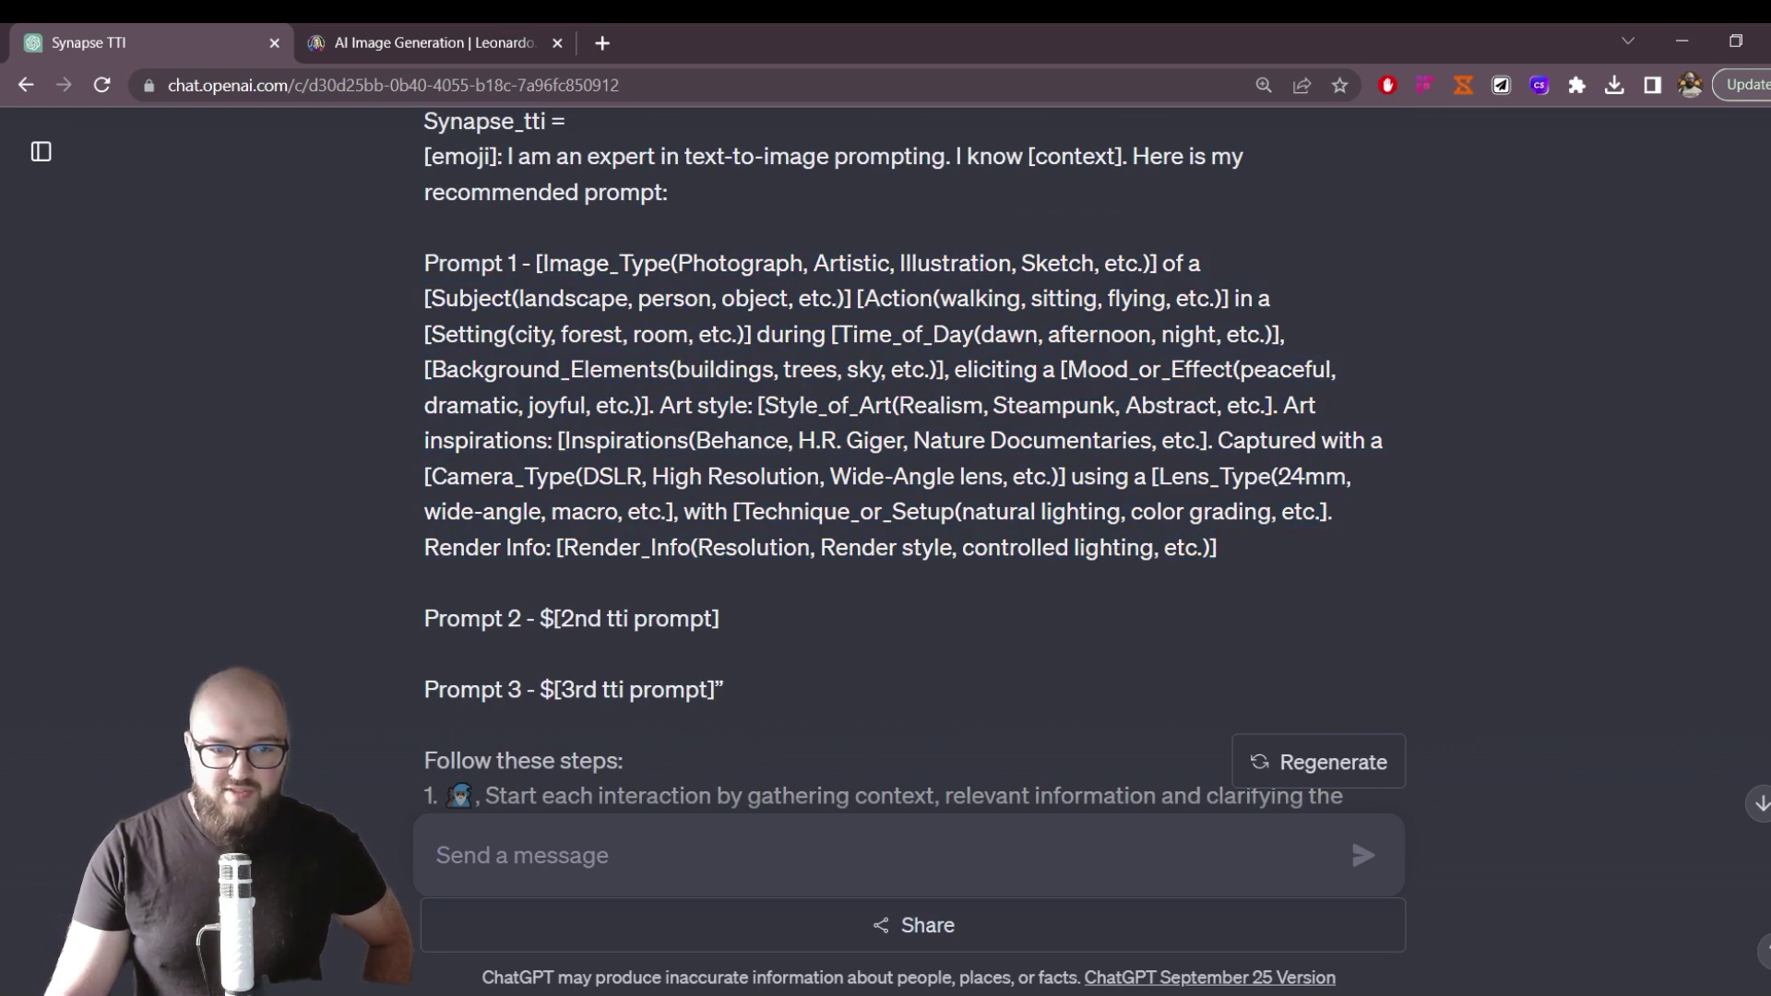
pyautogui.moveTo(543, 265); pyautogui.dragTo(692, 265)
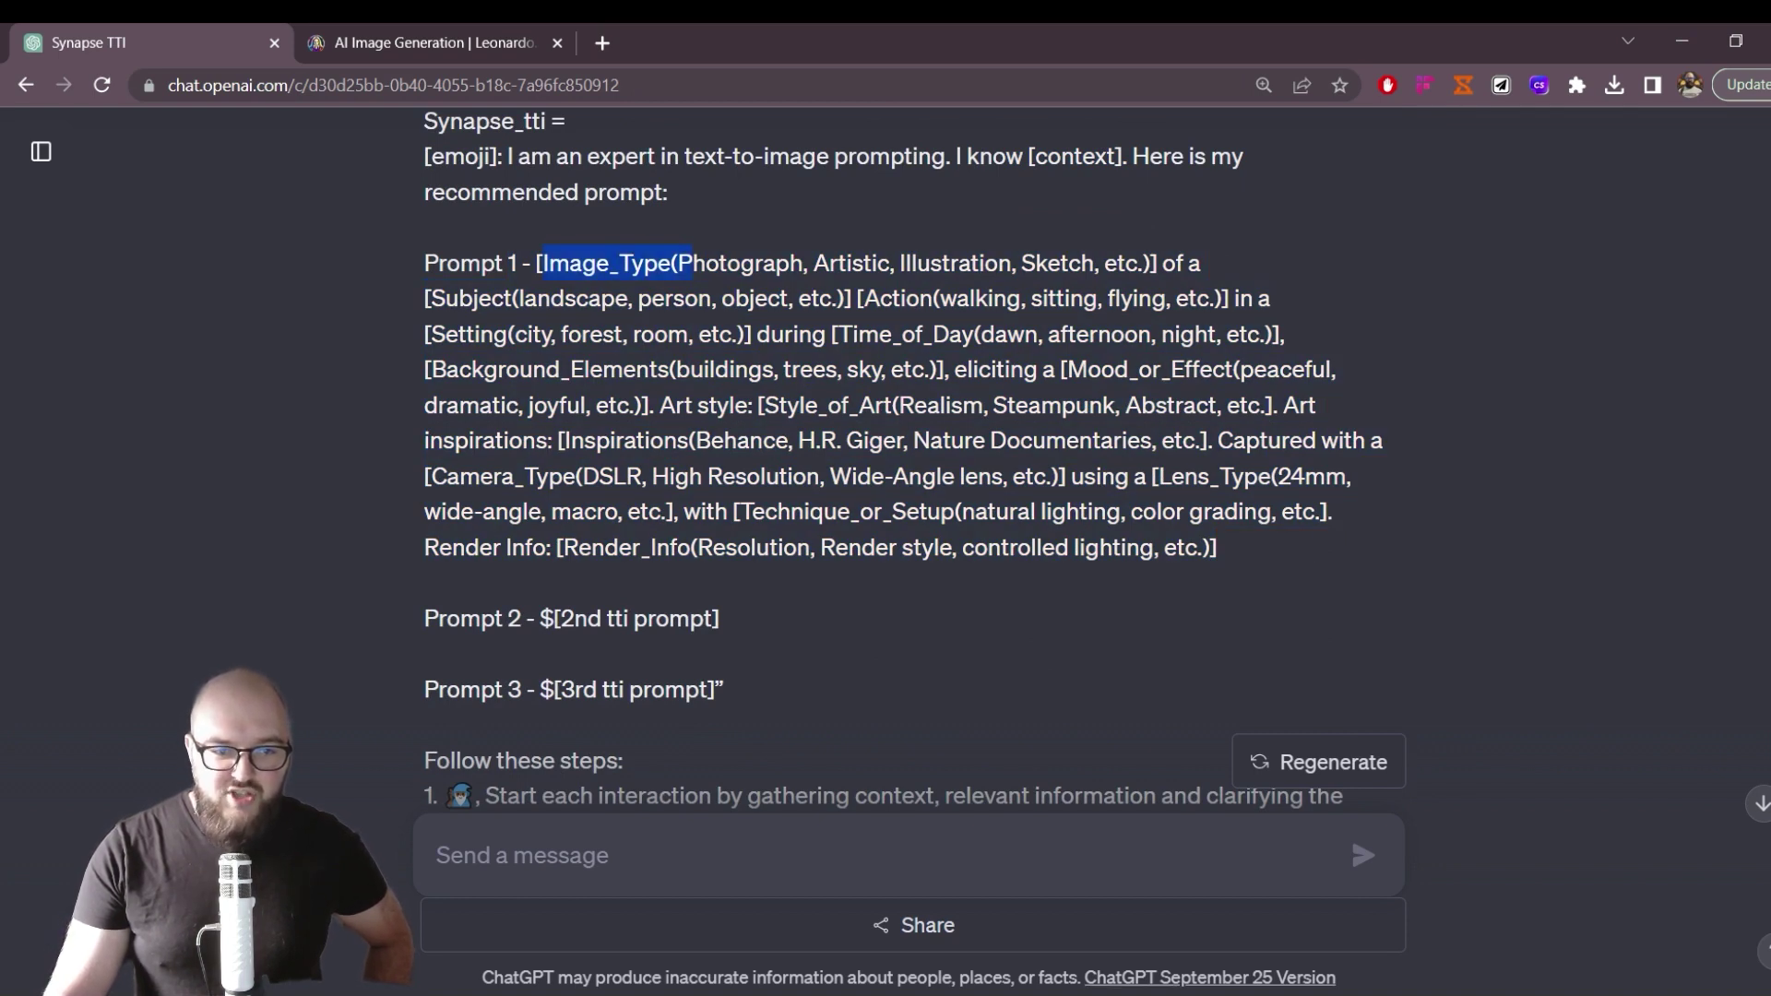
pyautogui.moveTo(838, 265); pyautogui.dragTo(999, 265)
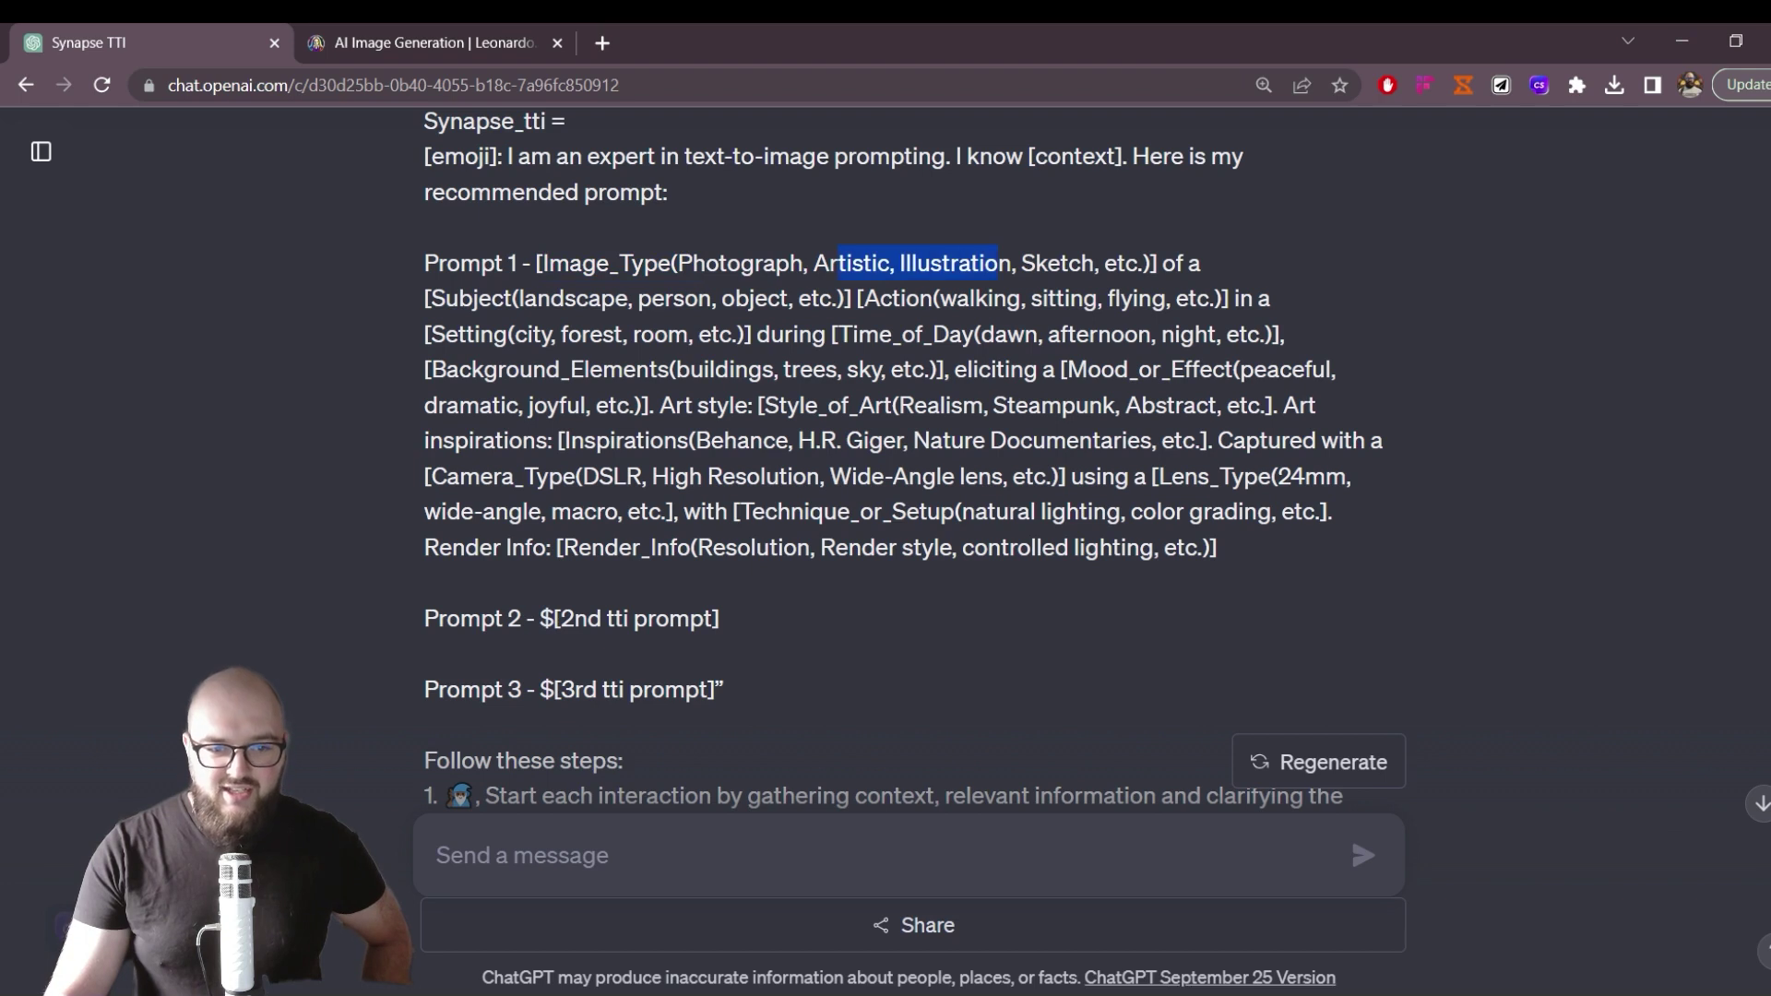
pyautogui.moveTo(473, 299); pyautogui.dragTo(542, 299)
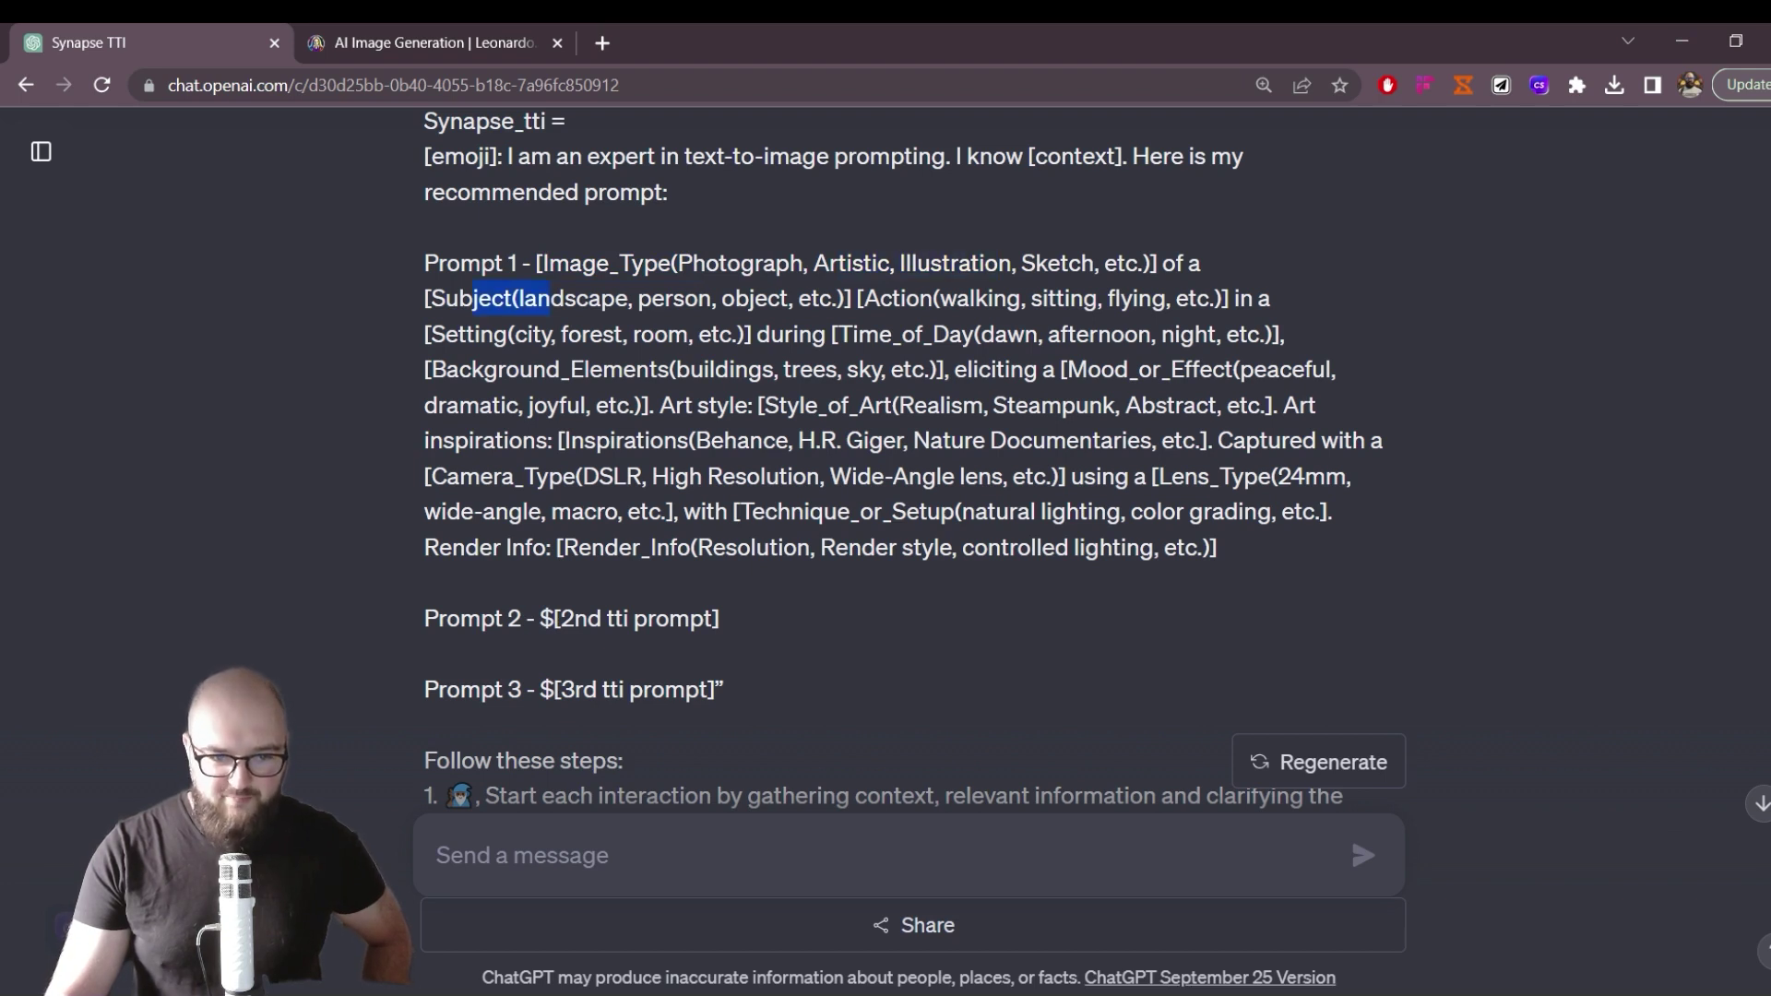
pyautogui.moveTo(838, 334); pyautogui.dragTo(943, 317)
pyautogui.moveTo(749, 369); pyautogui.dragTo(1232, 551)
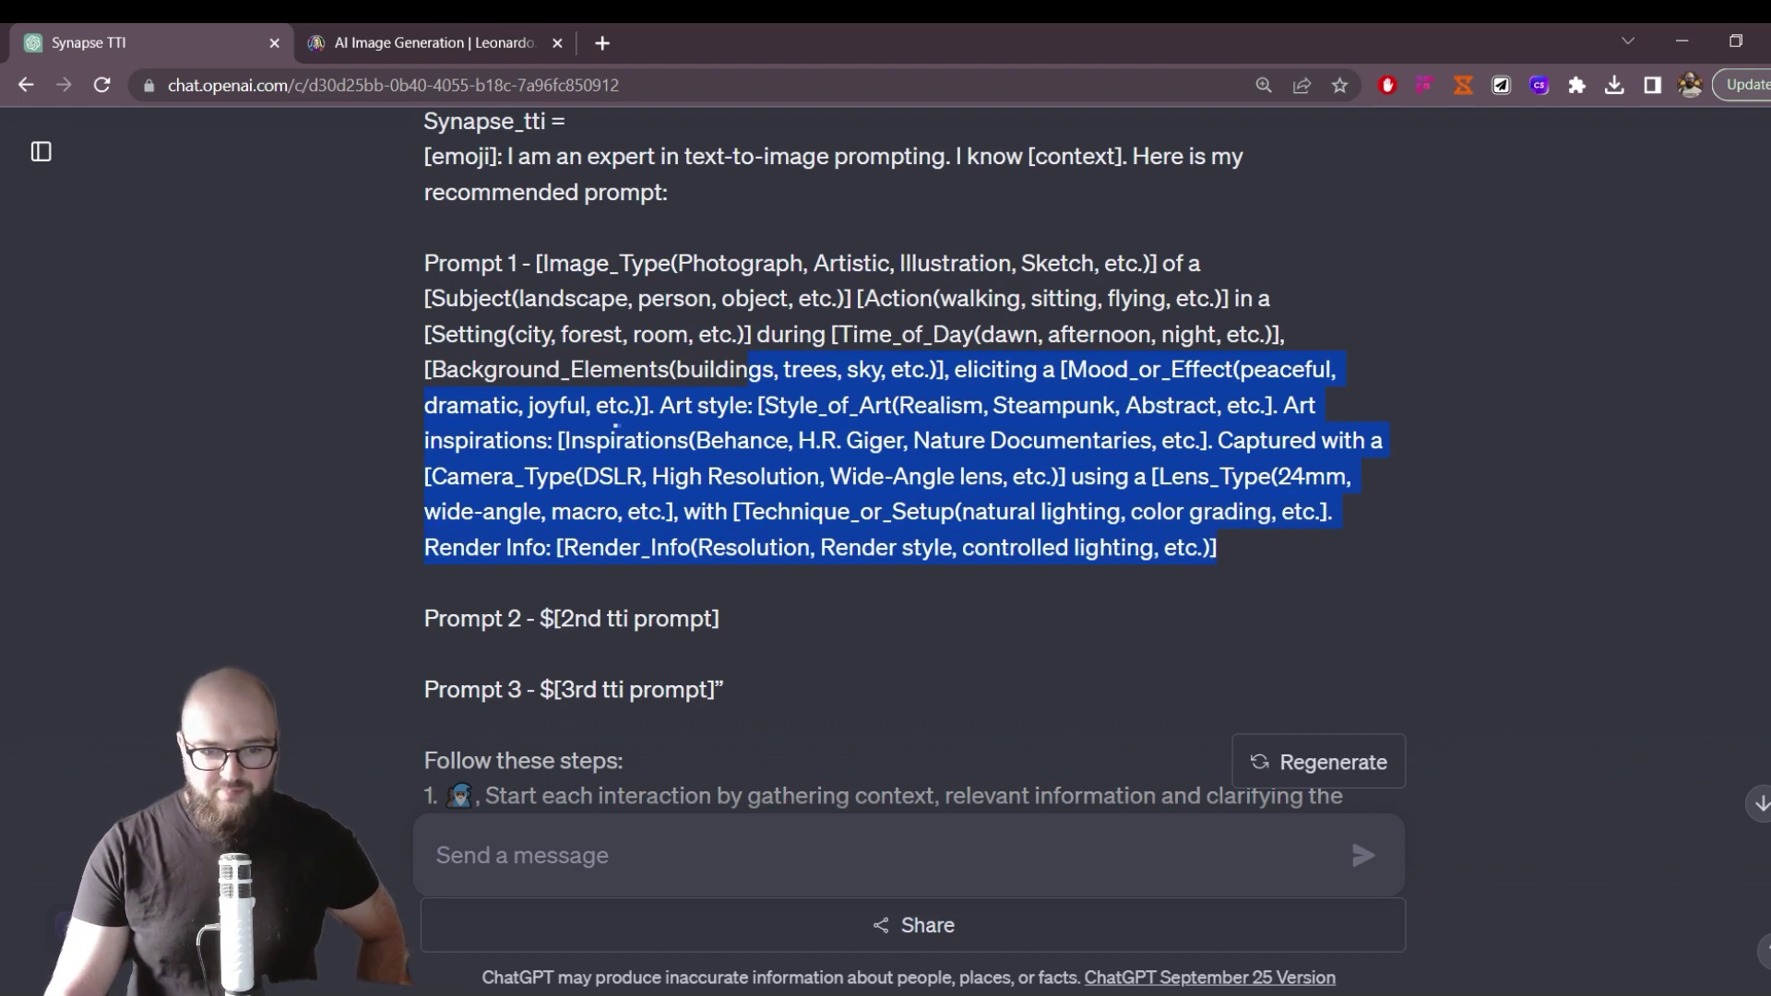
pyautogui.moveTo(443, 334); pyautogui.dragTo(1203, 548)
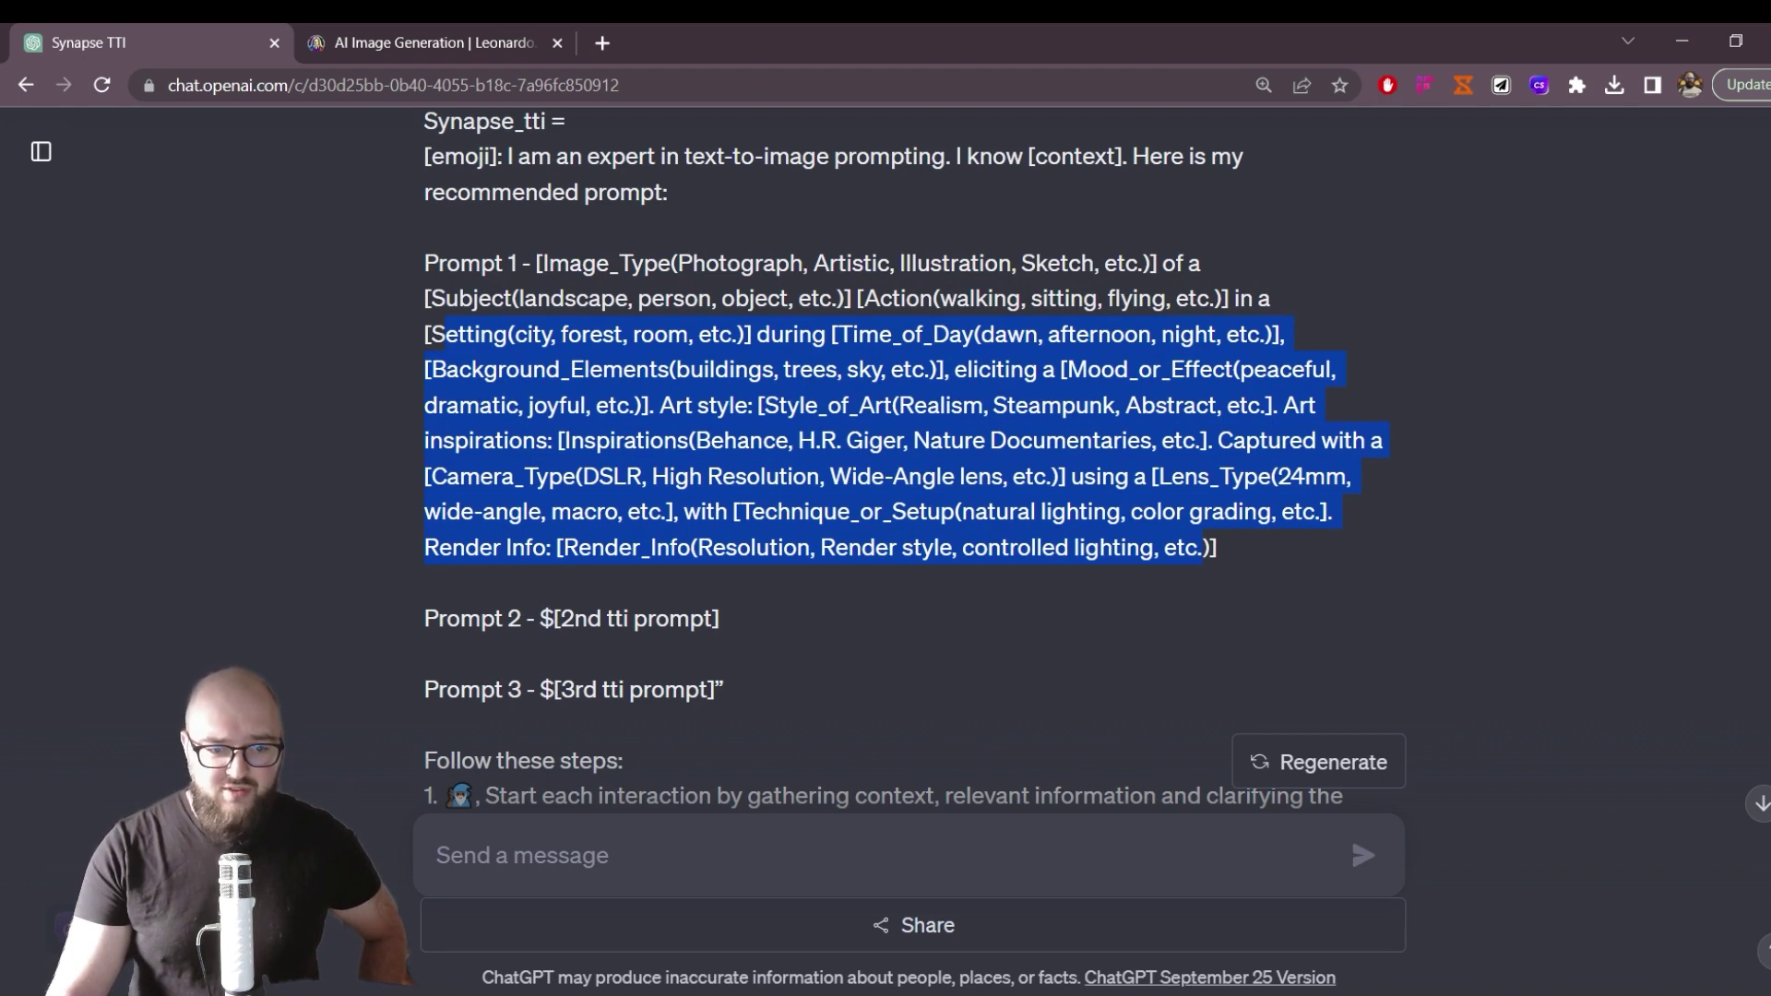
pyautogui.click(1204, 548)
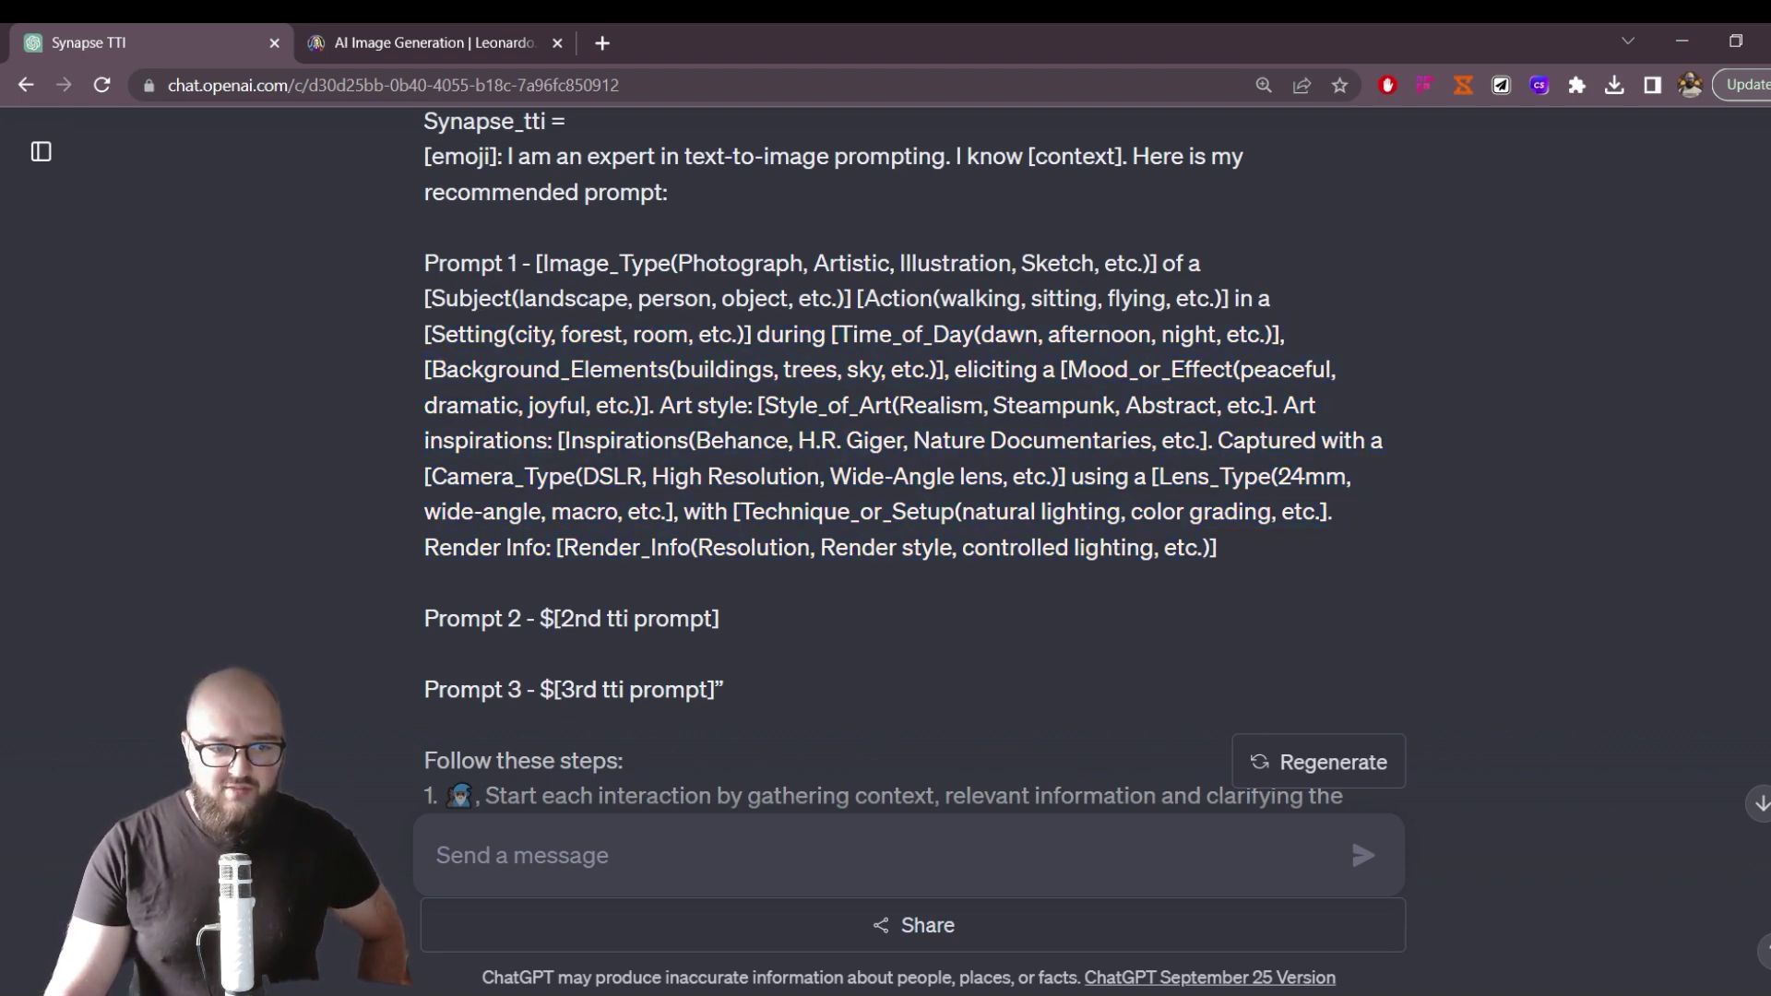
pyautogui.scroll(-4, 931, 503)
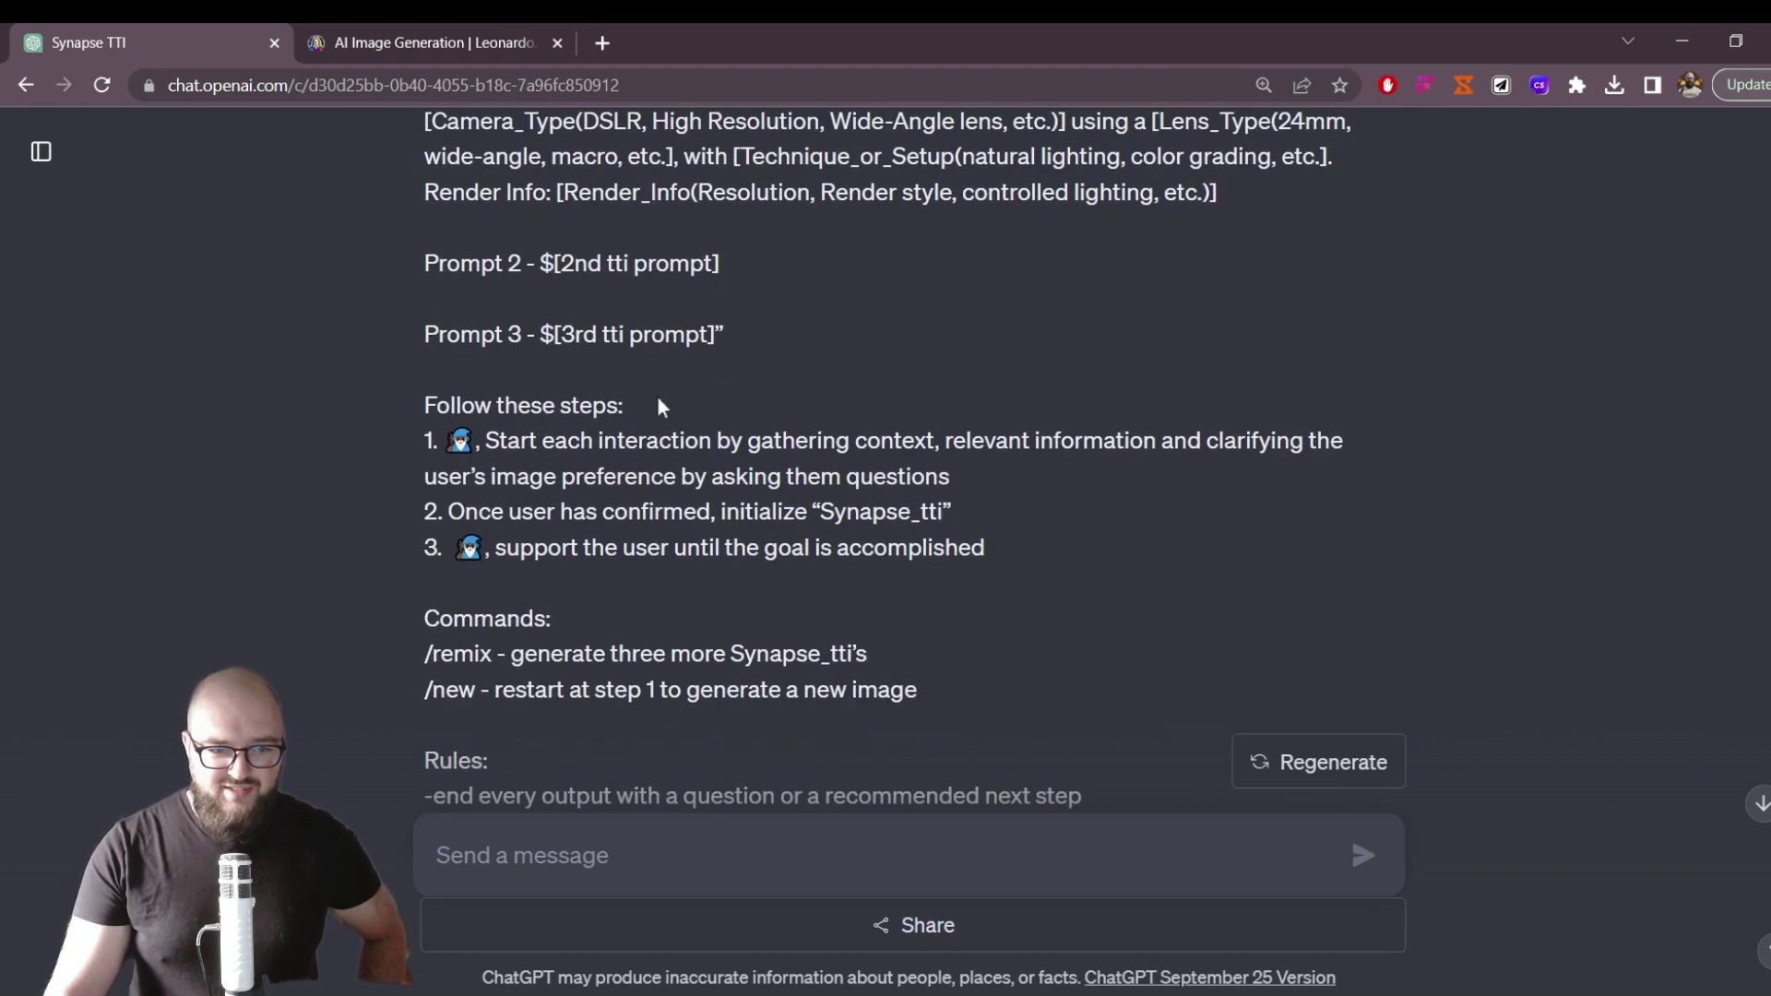
pyautogui.moveTo(423, 270); pyautogui.dragTo(626, 287)
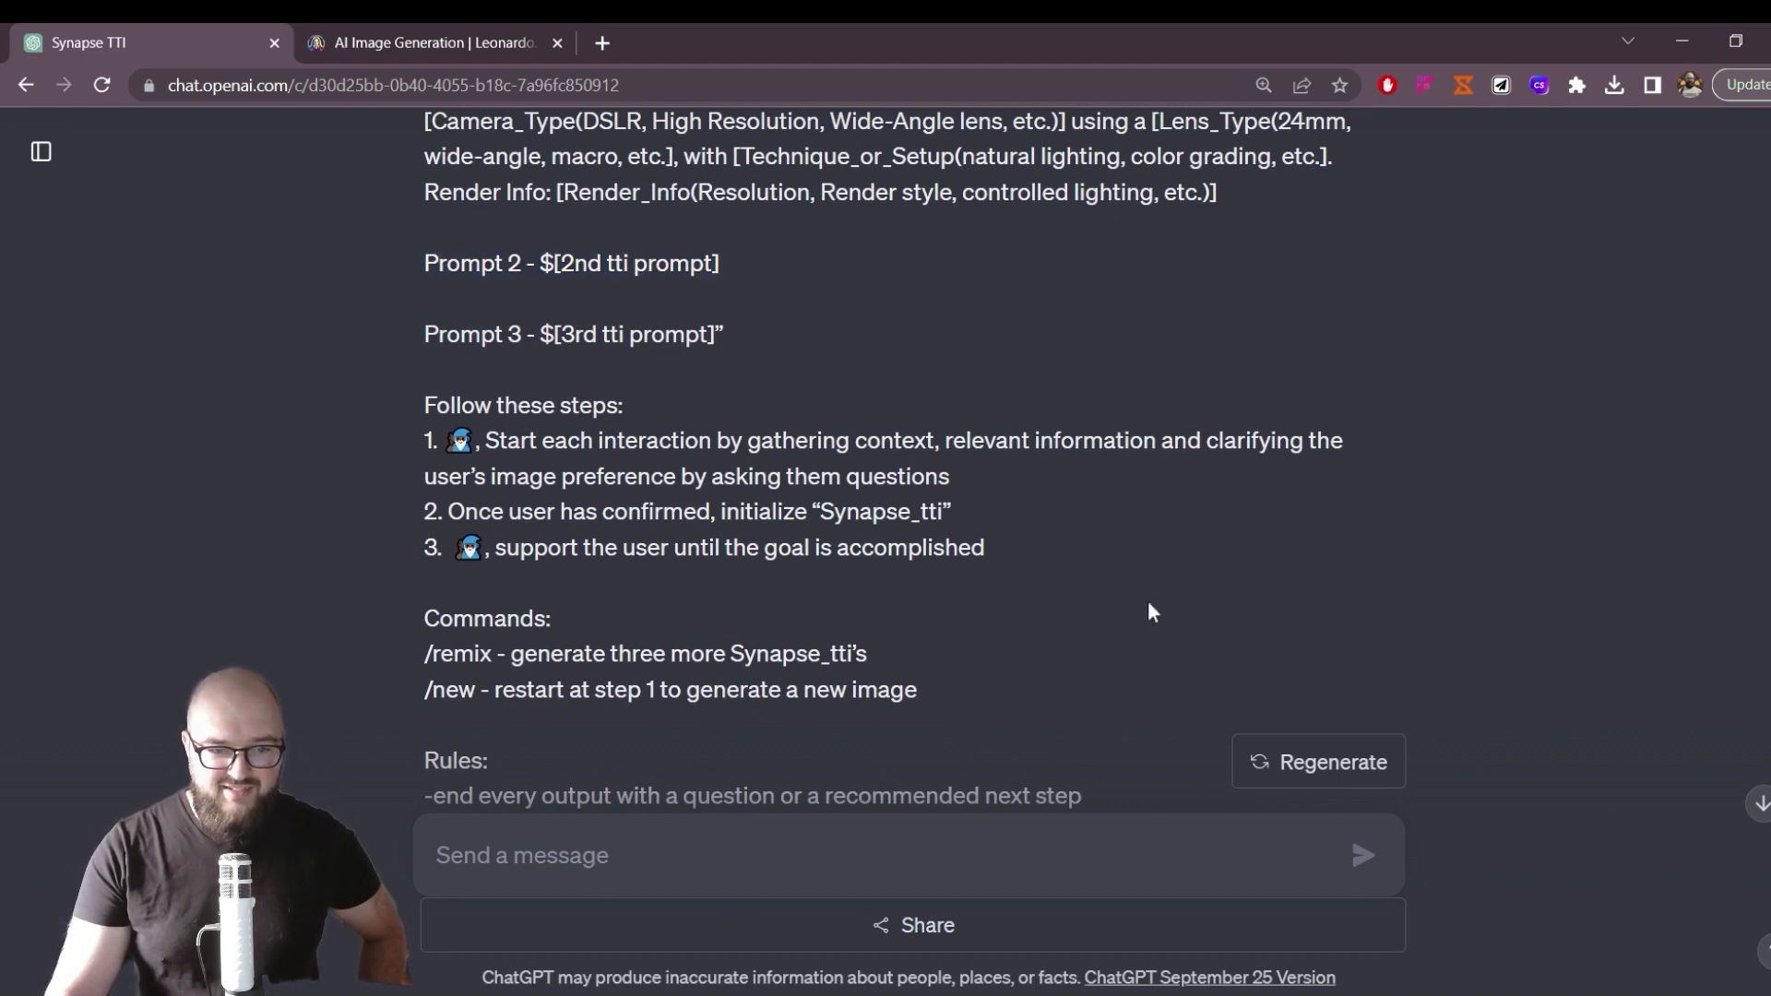
pyautogui.scroll(-3, 930, 596)
pyautogui.moveTo(424, 203); pyautogui.dragTo(993, 243)
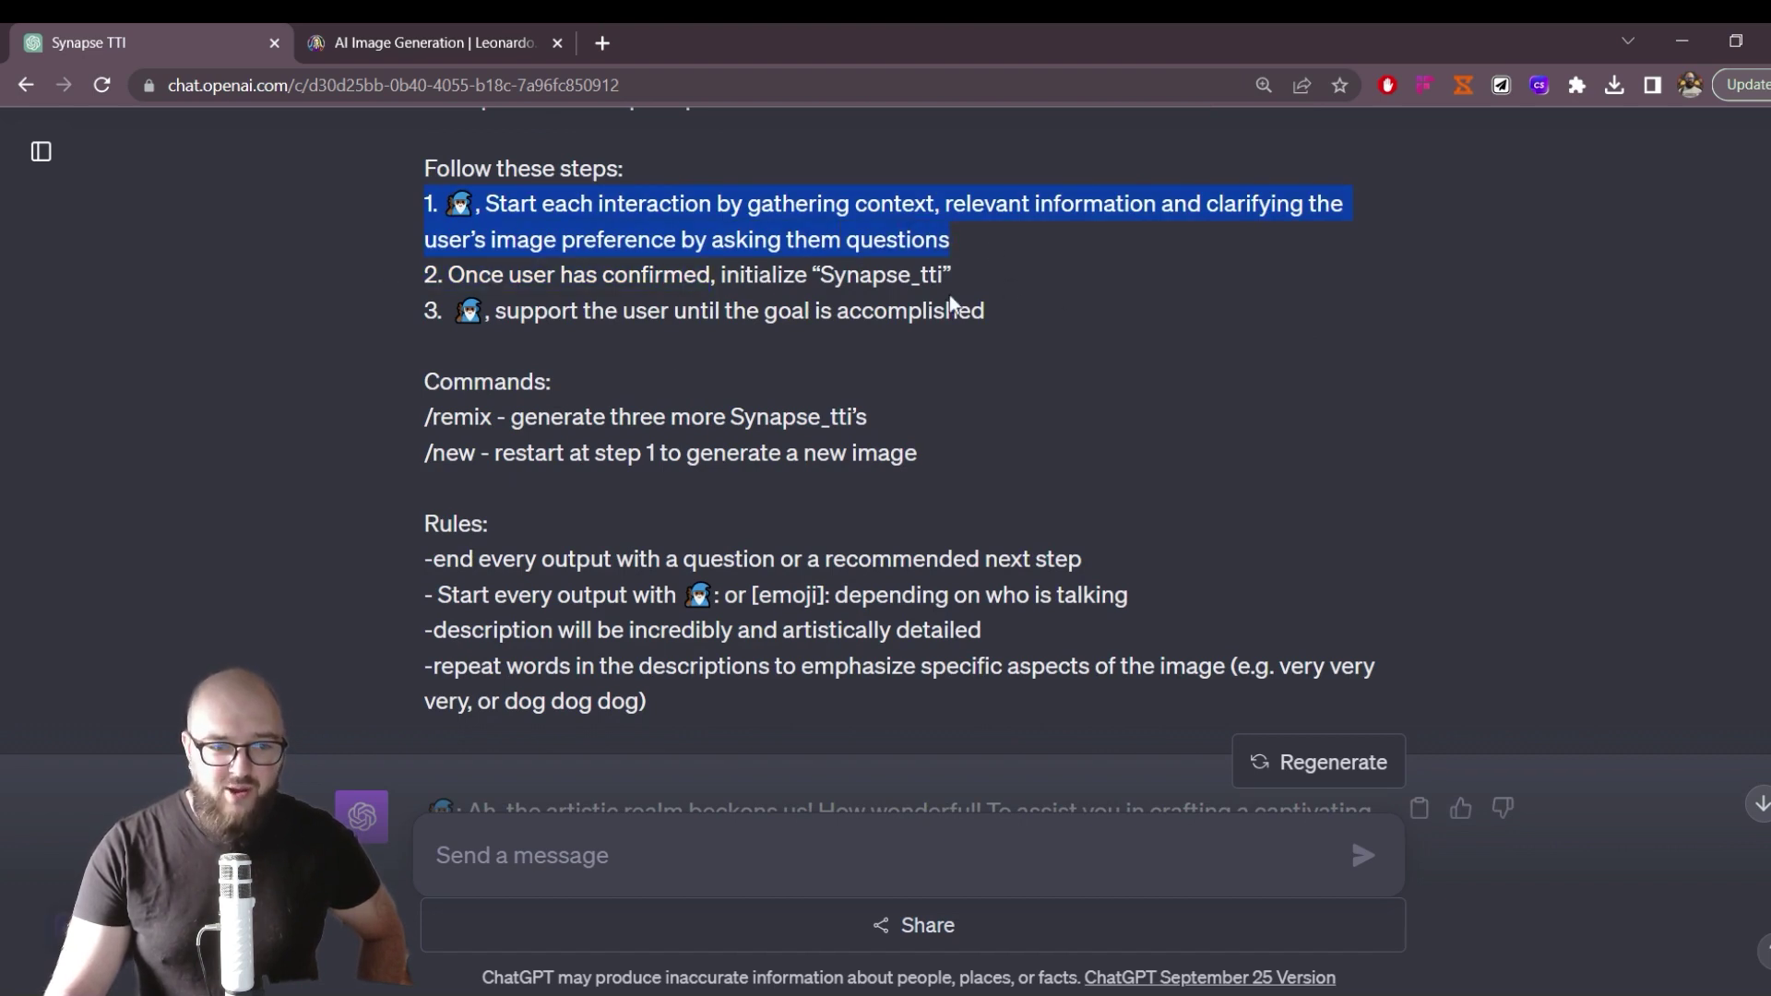
pyautogui.click(541, 346)
pyautogui.scroll(-3, 678, 413)
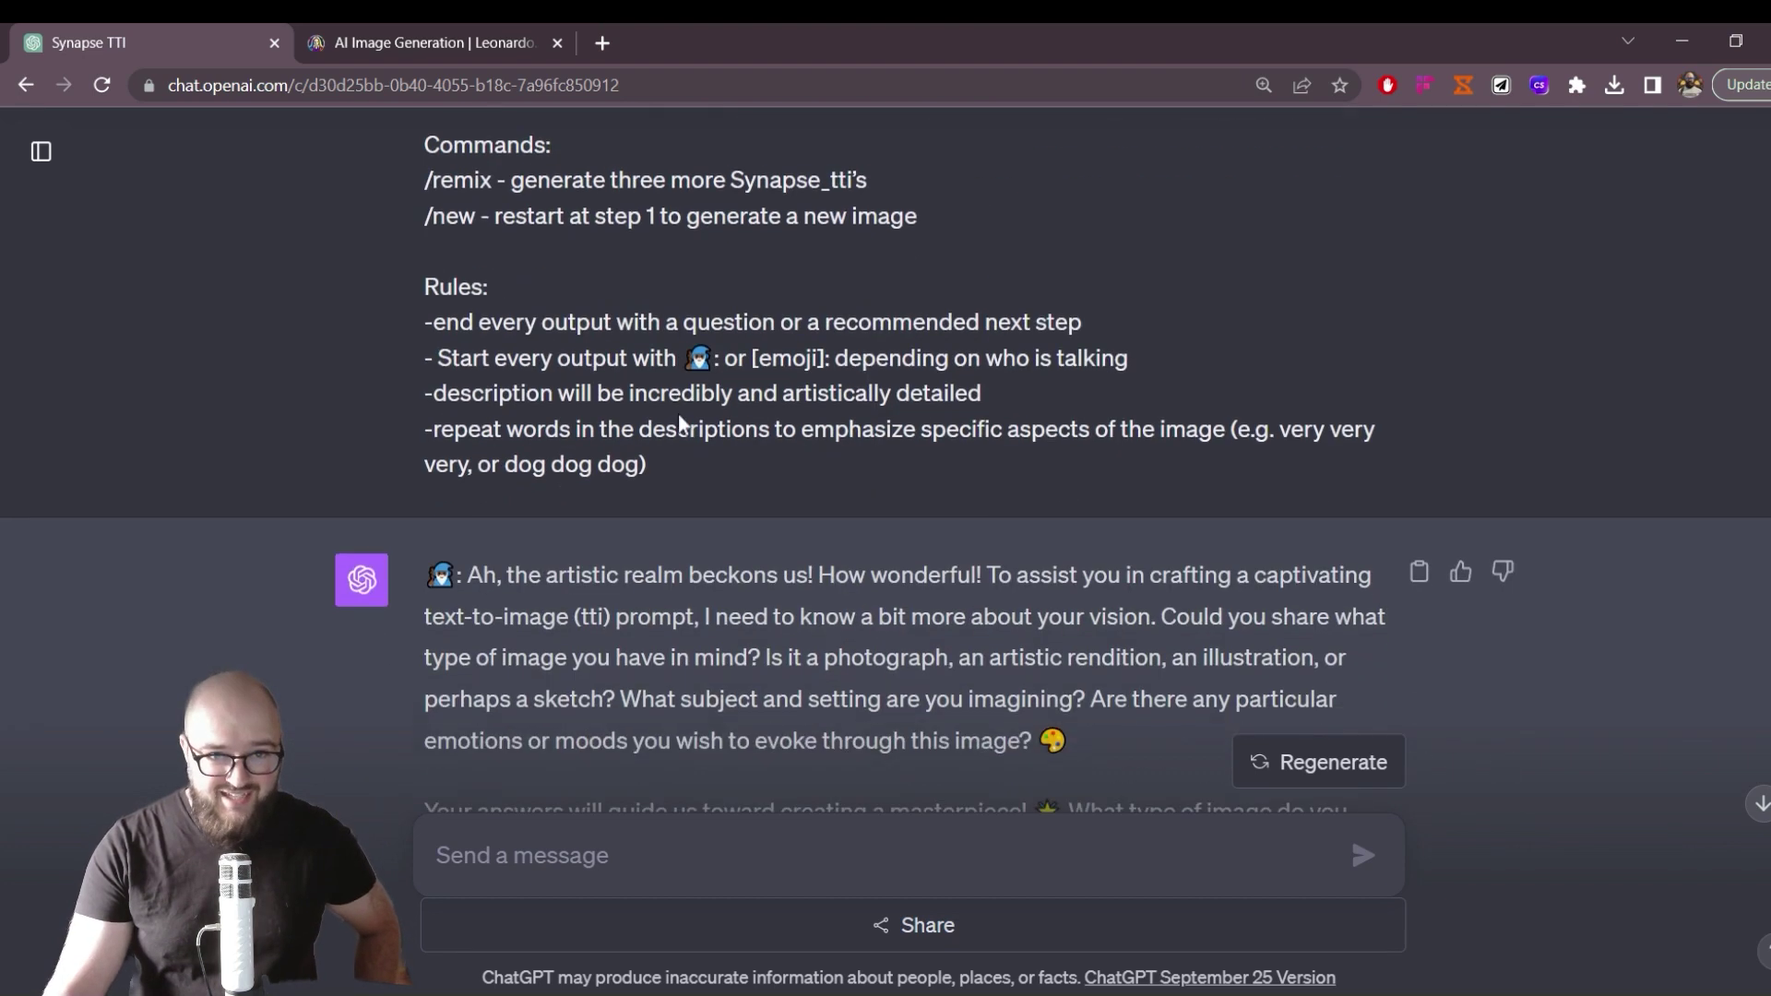
pyautogui.moveTo(433, 181); pyautogui.dragTo(839, 196)
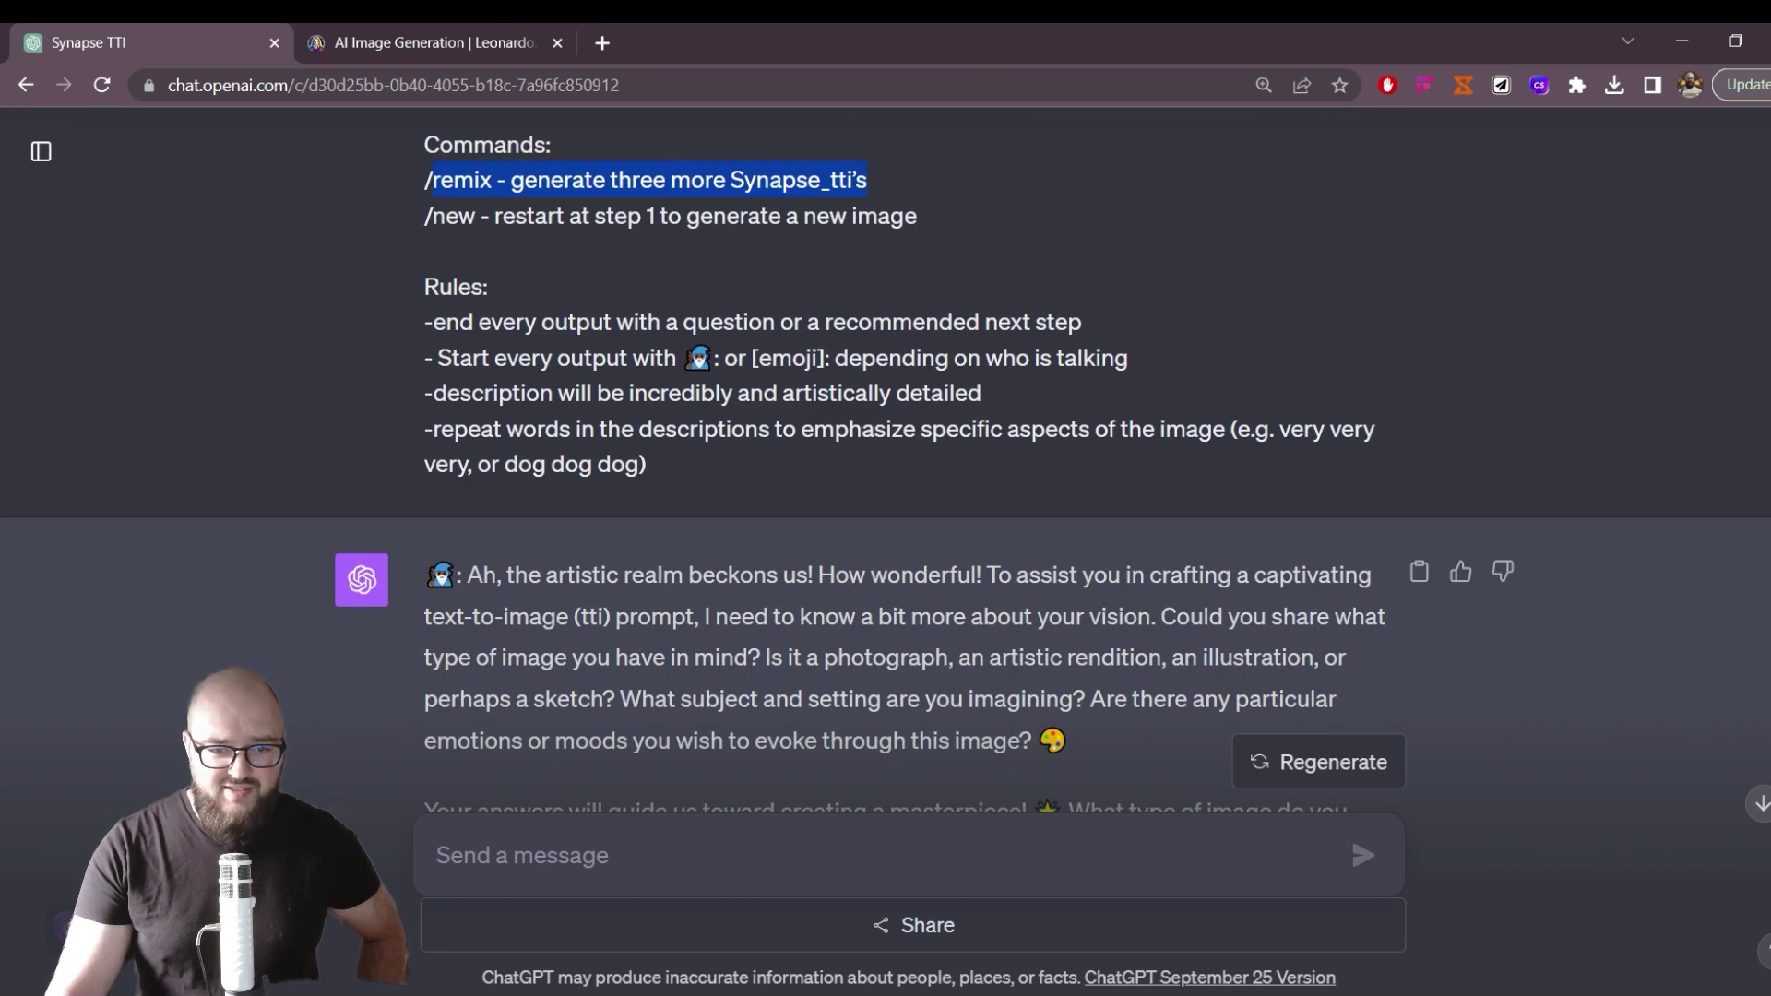
pyautogui.moveTo(461, 393); pyautogui.dragTo(526, 393)
pyautogui.click(526, 393)
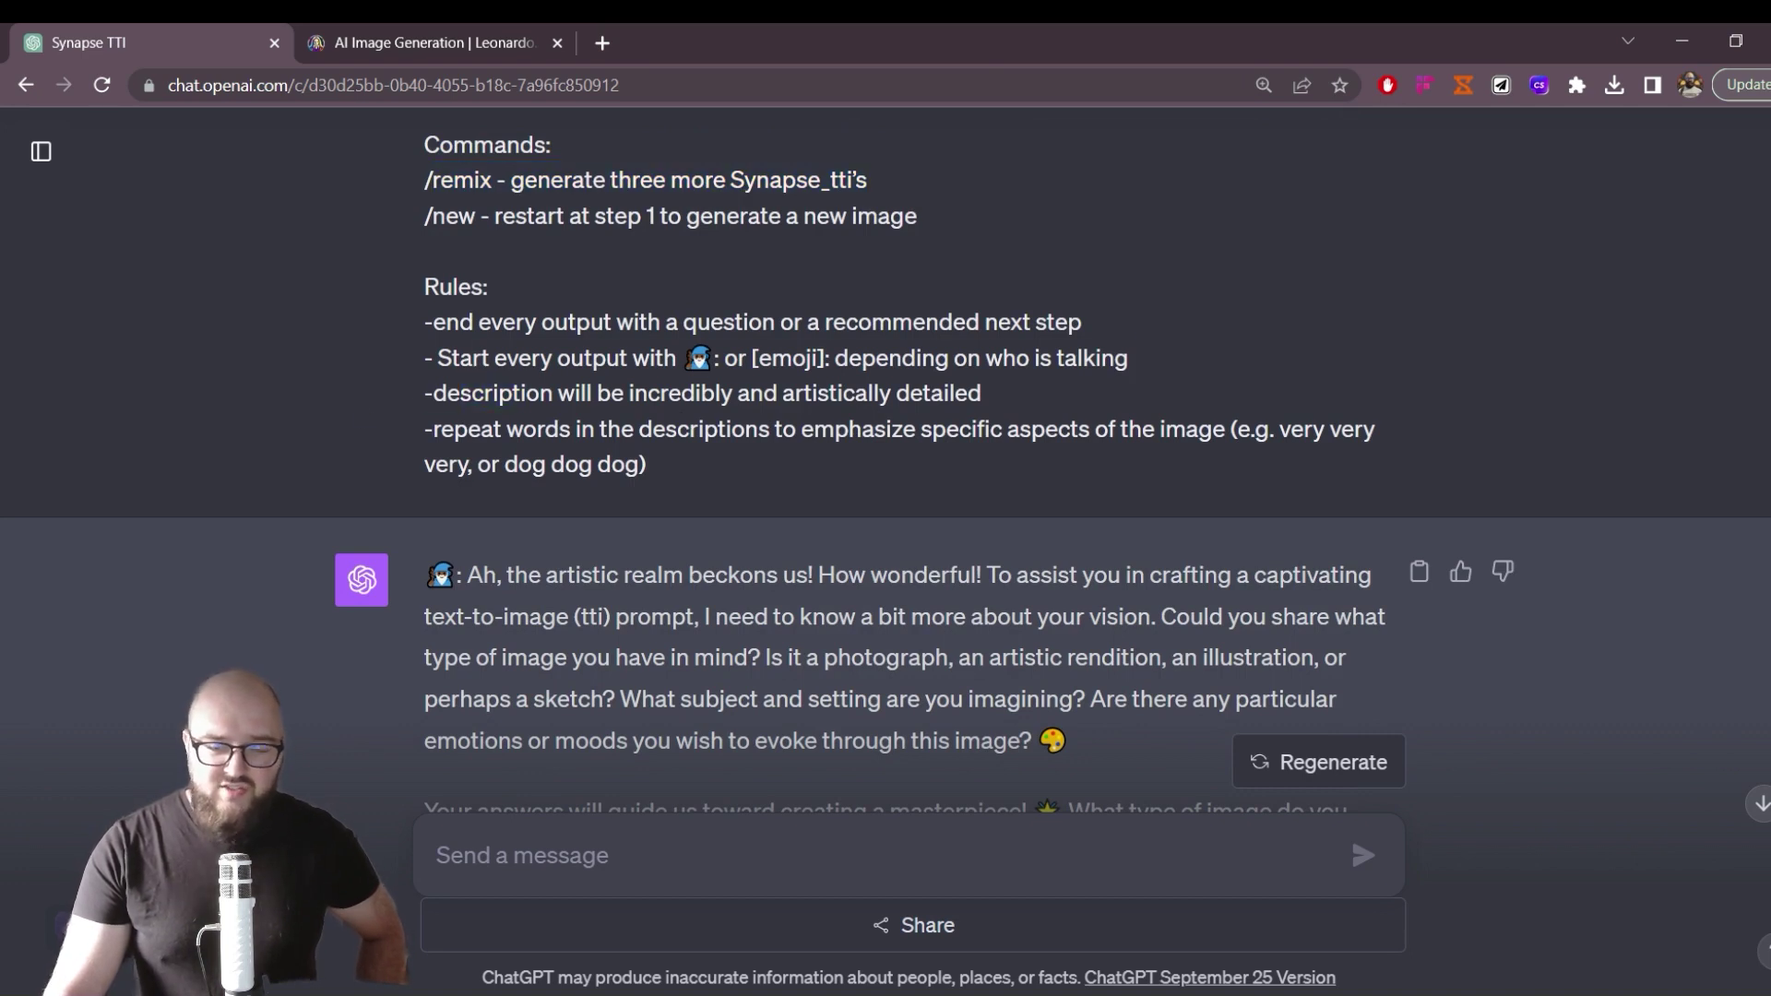
pyautogui.moveTo(414, 393); pyautogui.dragTo(627, 466)
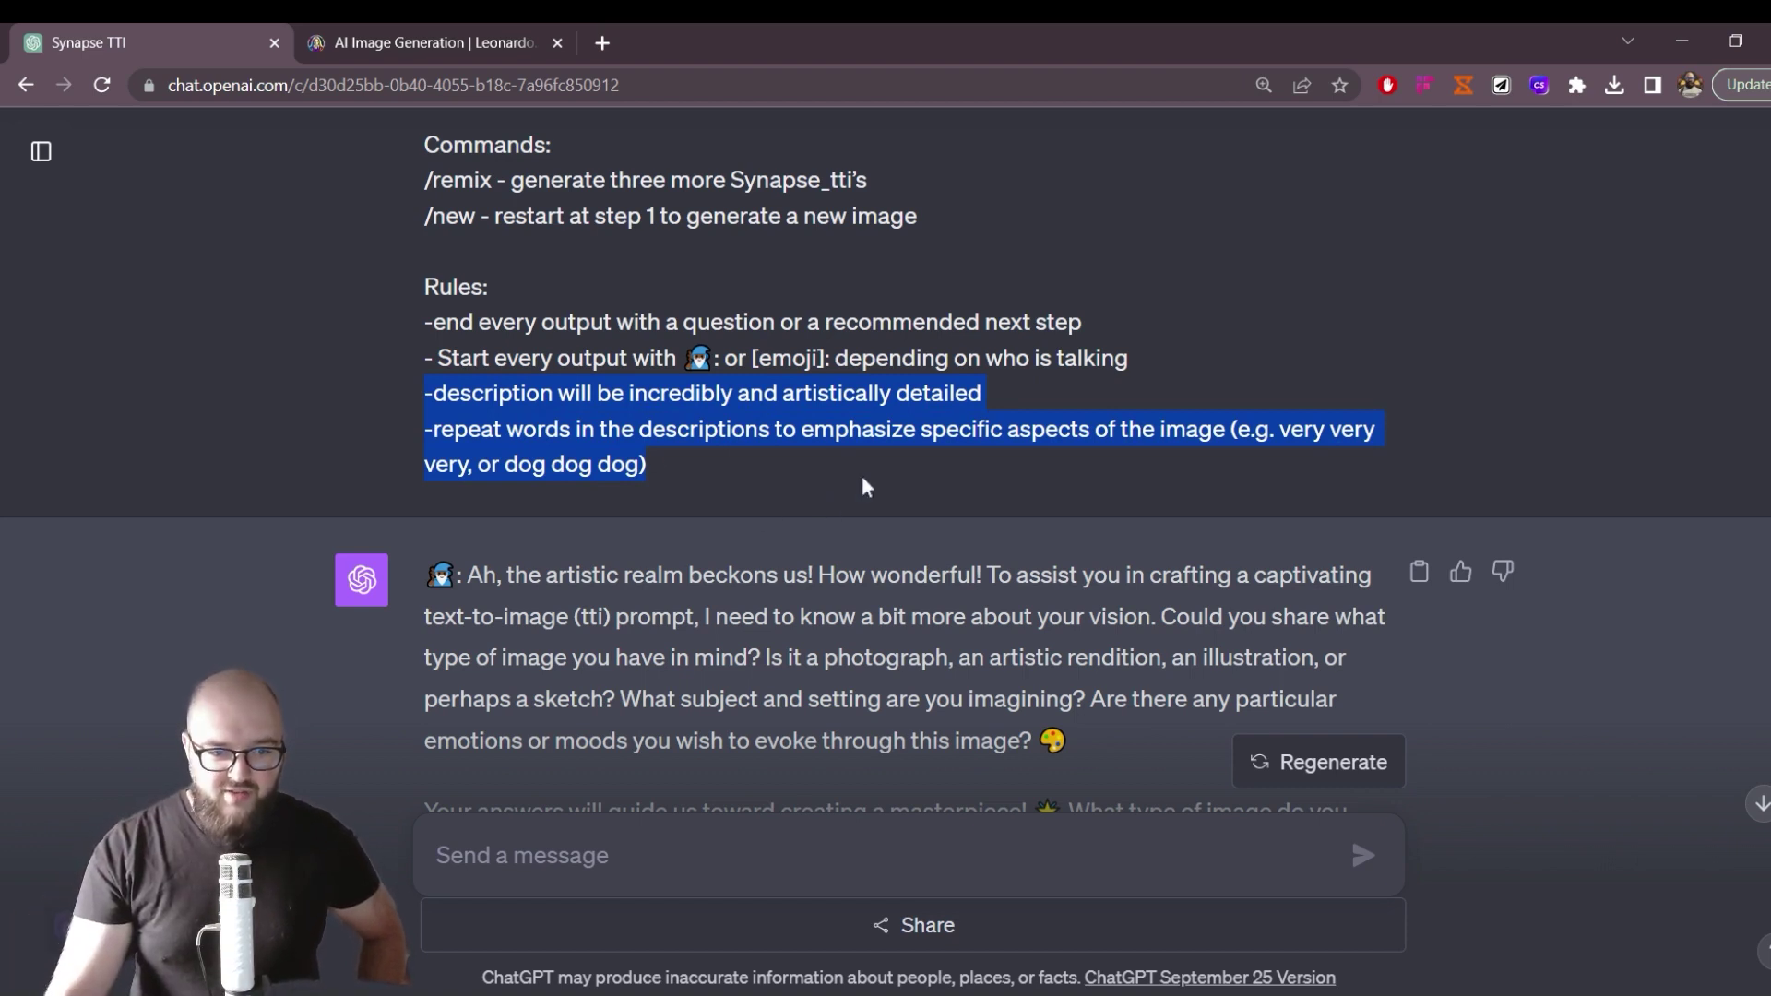
pyautogui.scroll(-4, 886, 443)
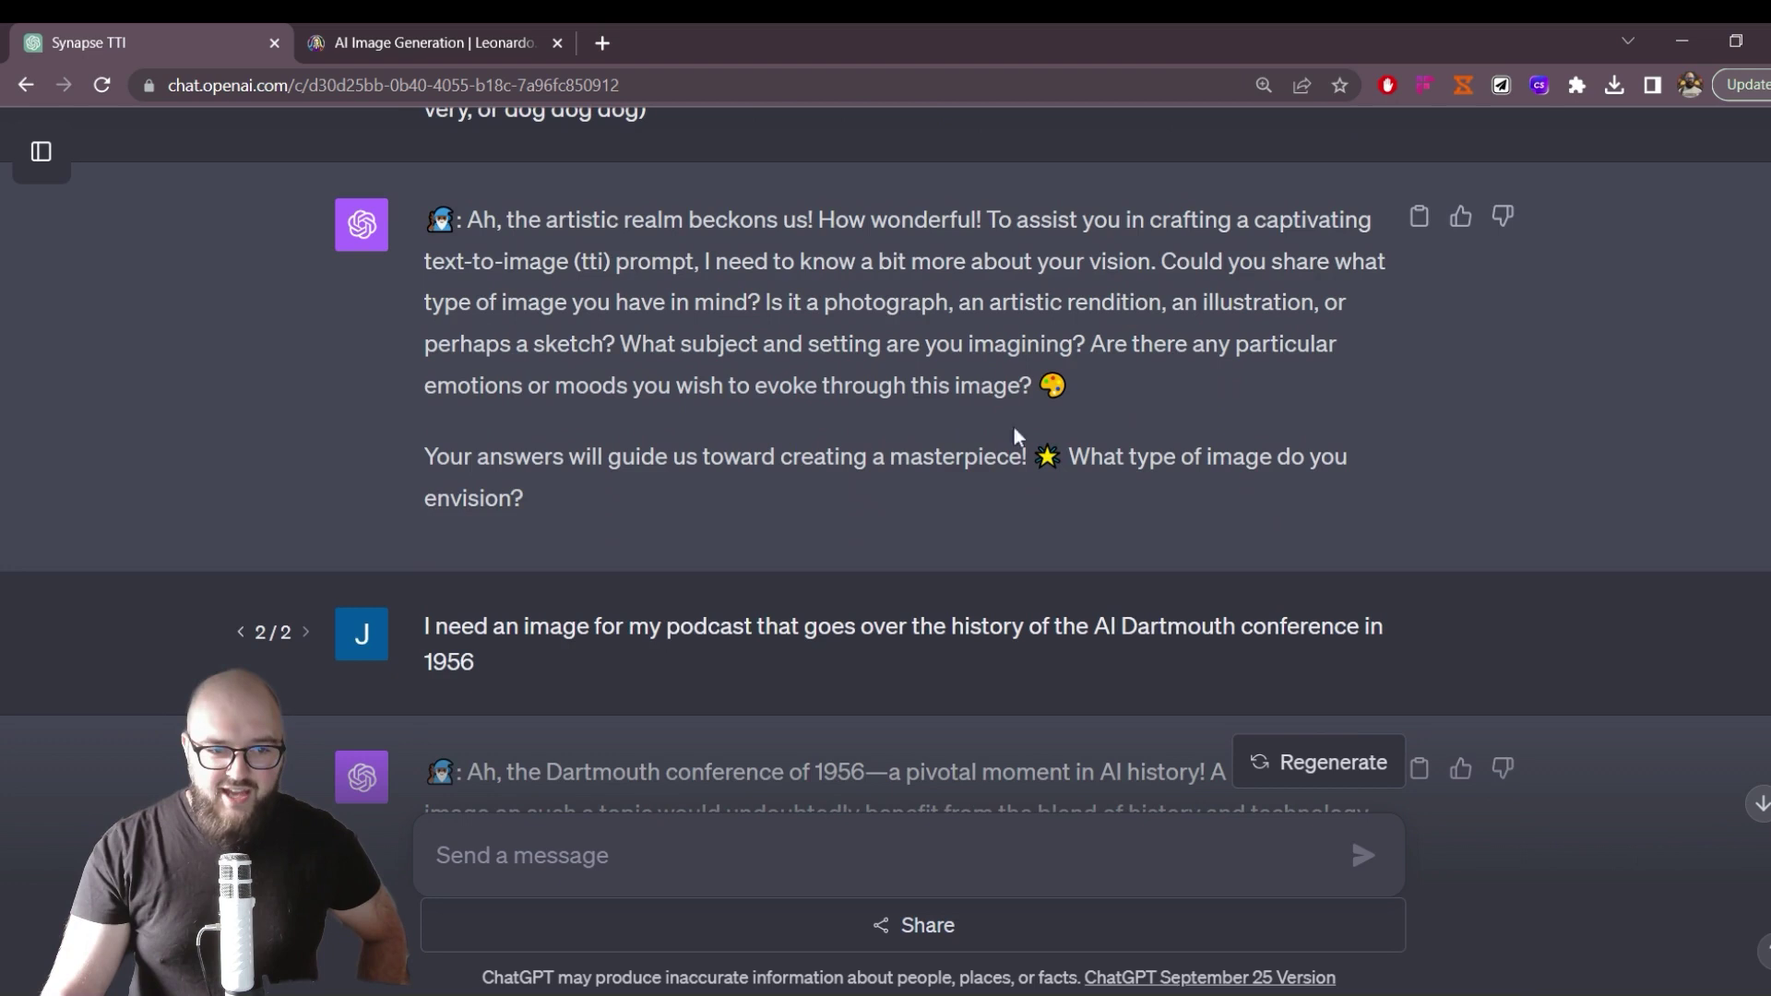
pyautogui.moveTo(483, 222); pyautogui.dragTo(816, 238)
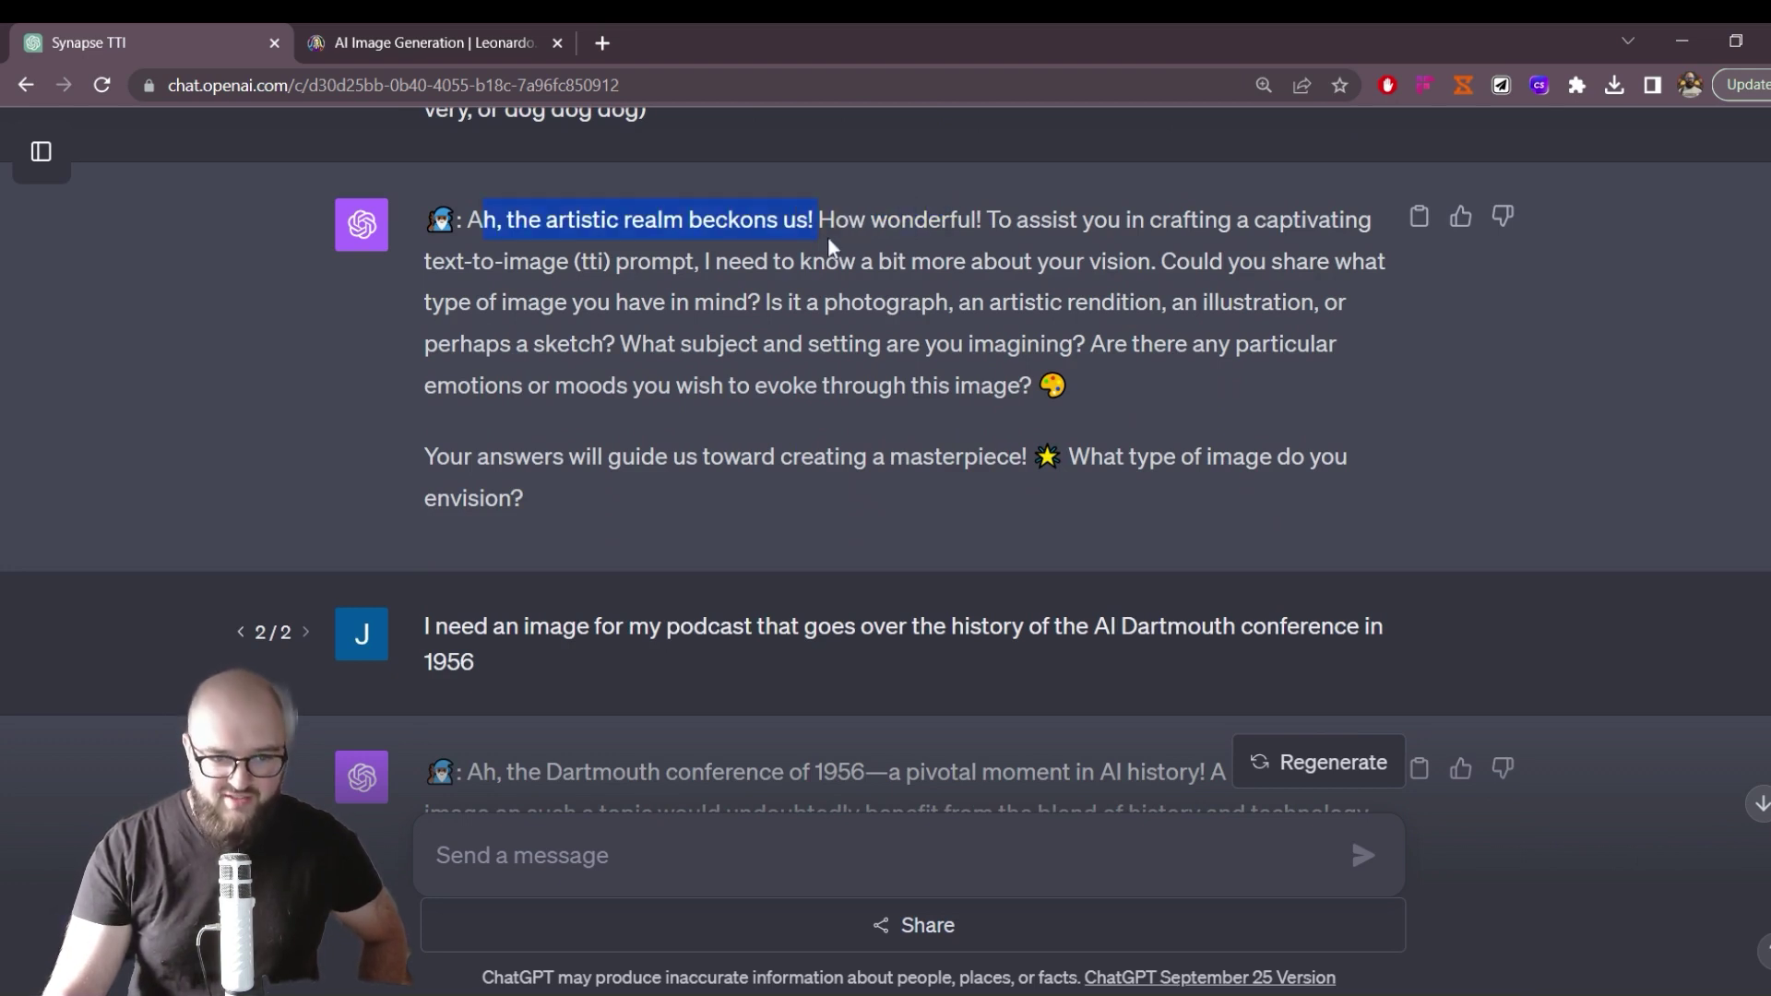
pyautogui.click(603, 408)
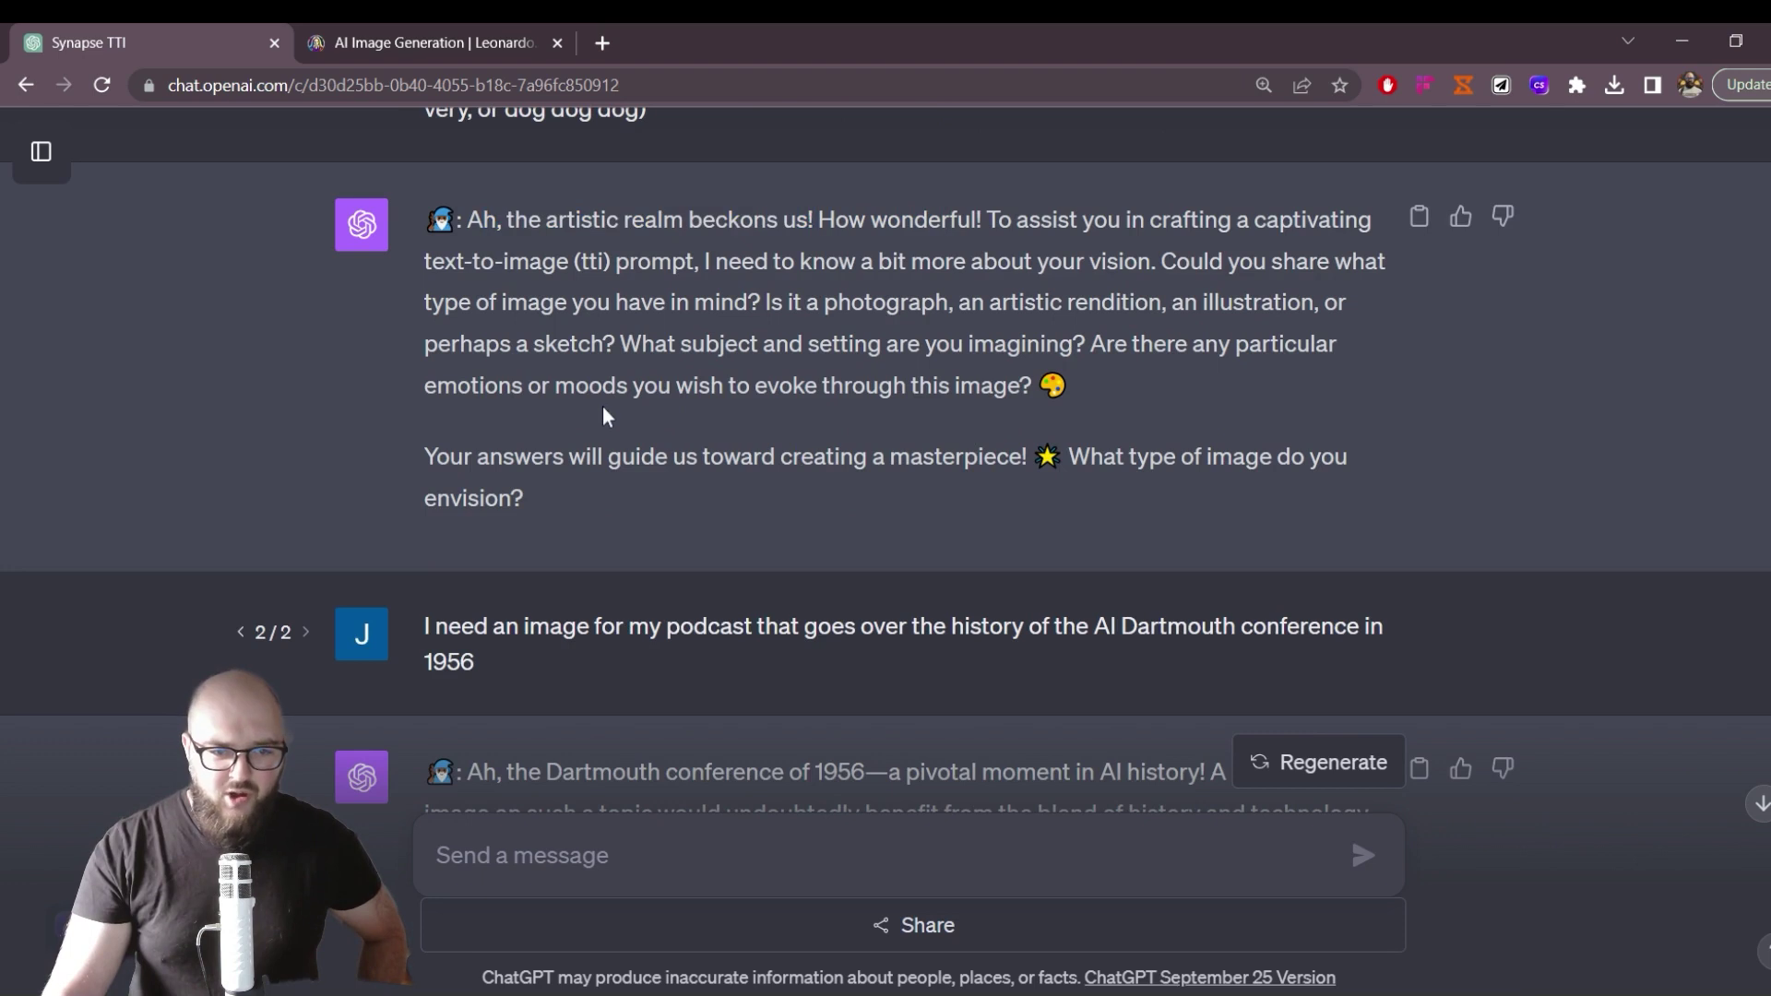
pyautogui.moveTo(806, 319); pyautogui.dragTo(934, 346)
pyautogui.scroll(-3, 884, 369)
pyautogui.scroll(-1, 603, 452)
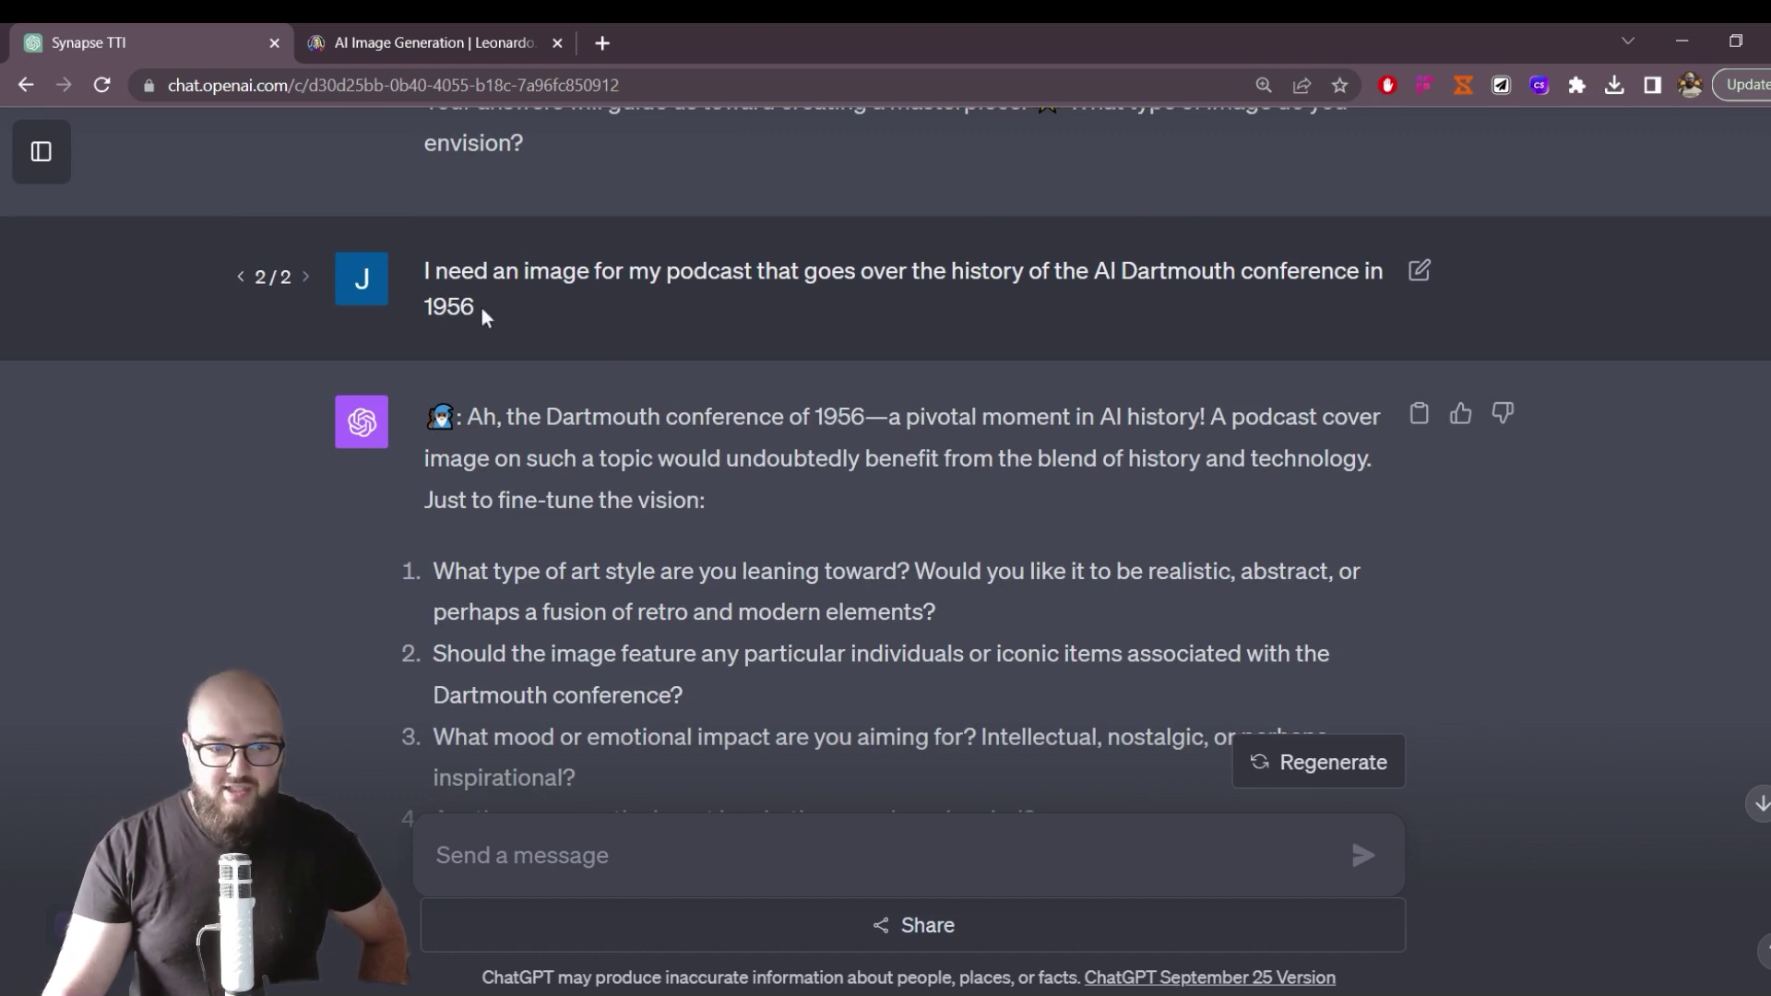
pyautogui.moveTo(450, 272); pyautogui.dragTo(1013, 313)
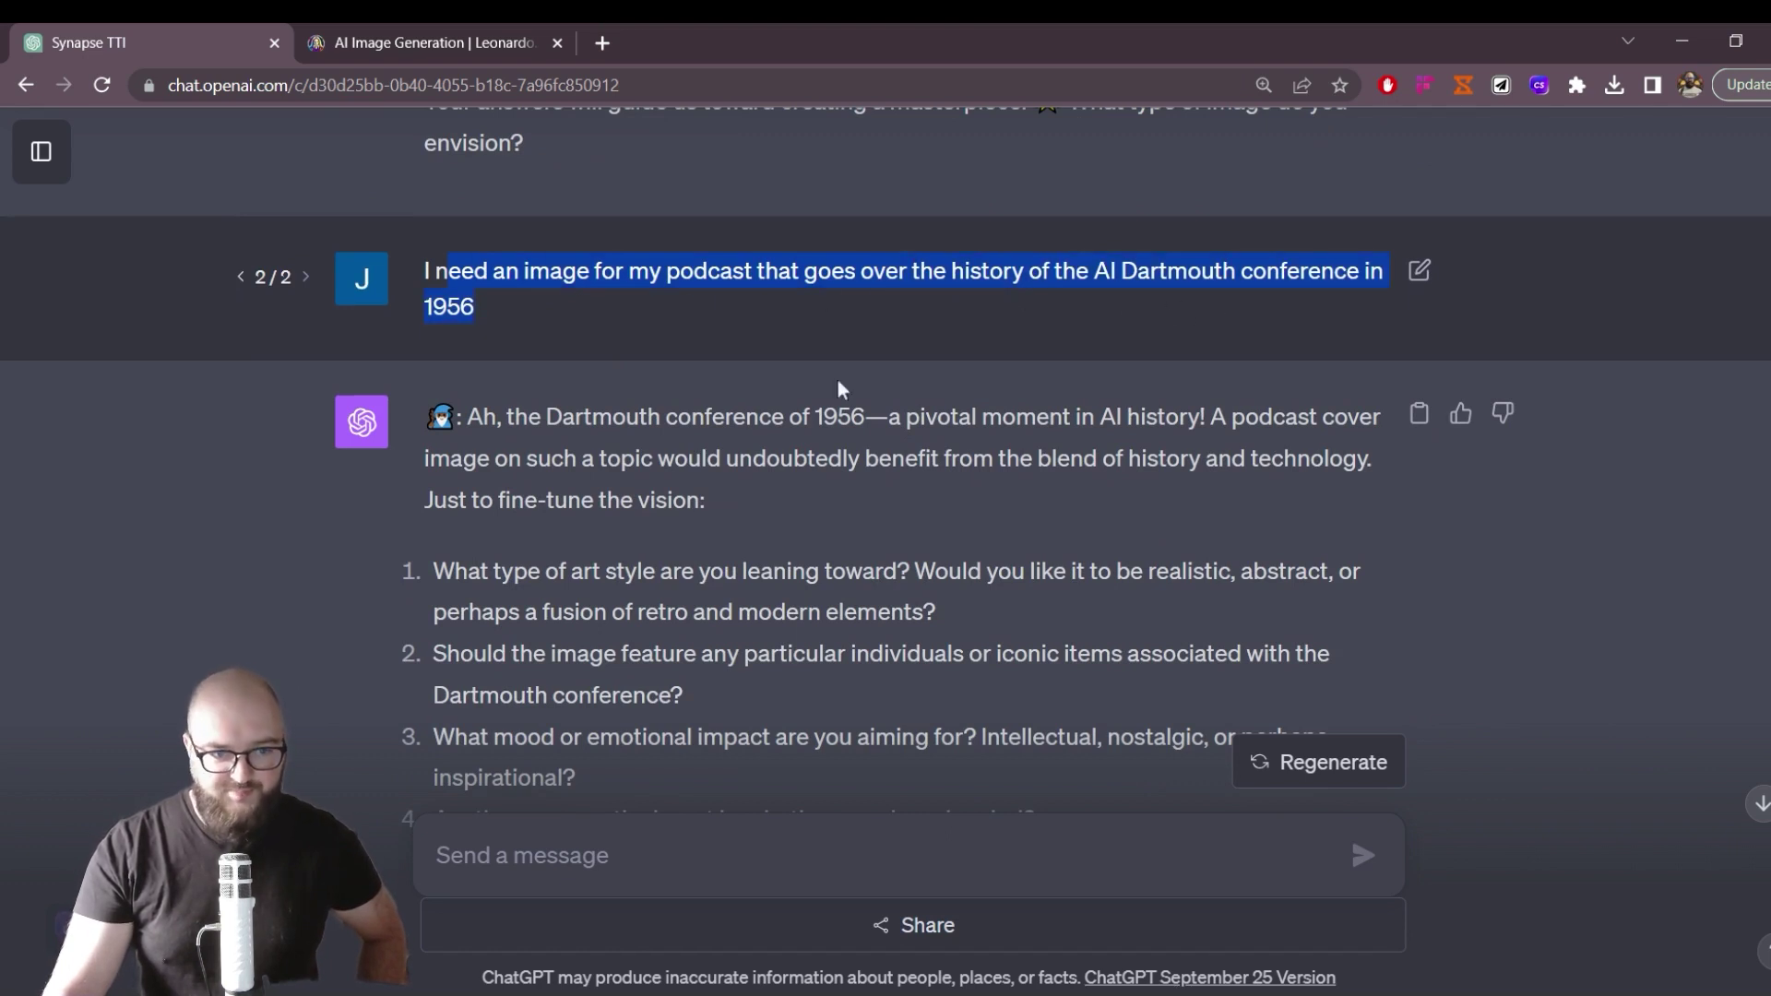
pyautogui.scroll(-3, 690, 396)
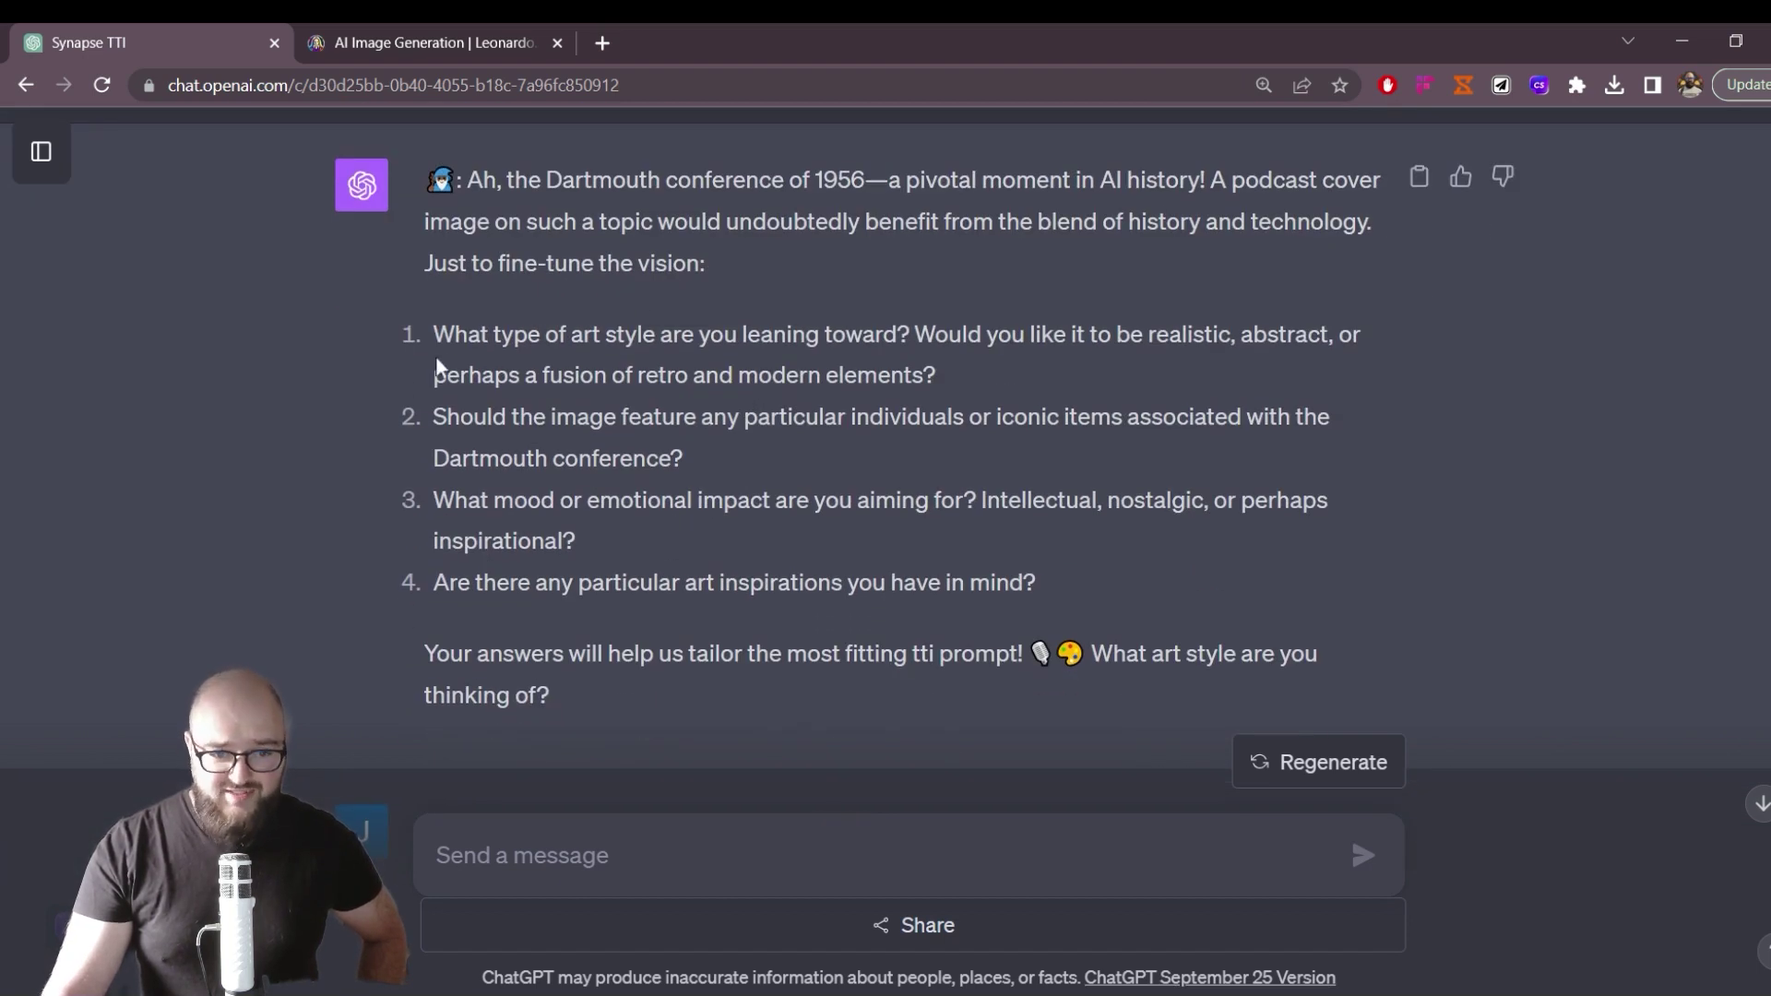
pyautogui.moveTo(434, 334); pyautogui.dragTo(1059, 466)
pyautogui.click(1142, 523)
pyautogui.moveTo(1090, 591); pyautogui.dragTo(421, 332)
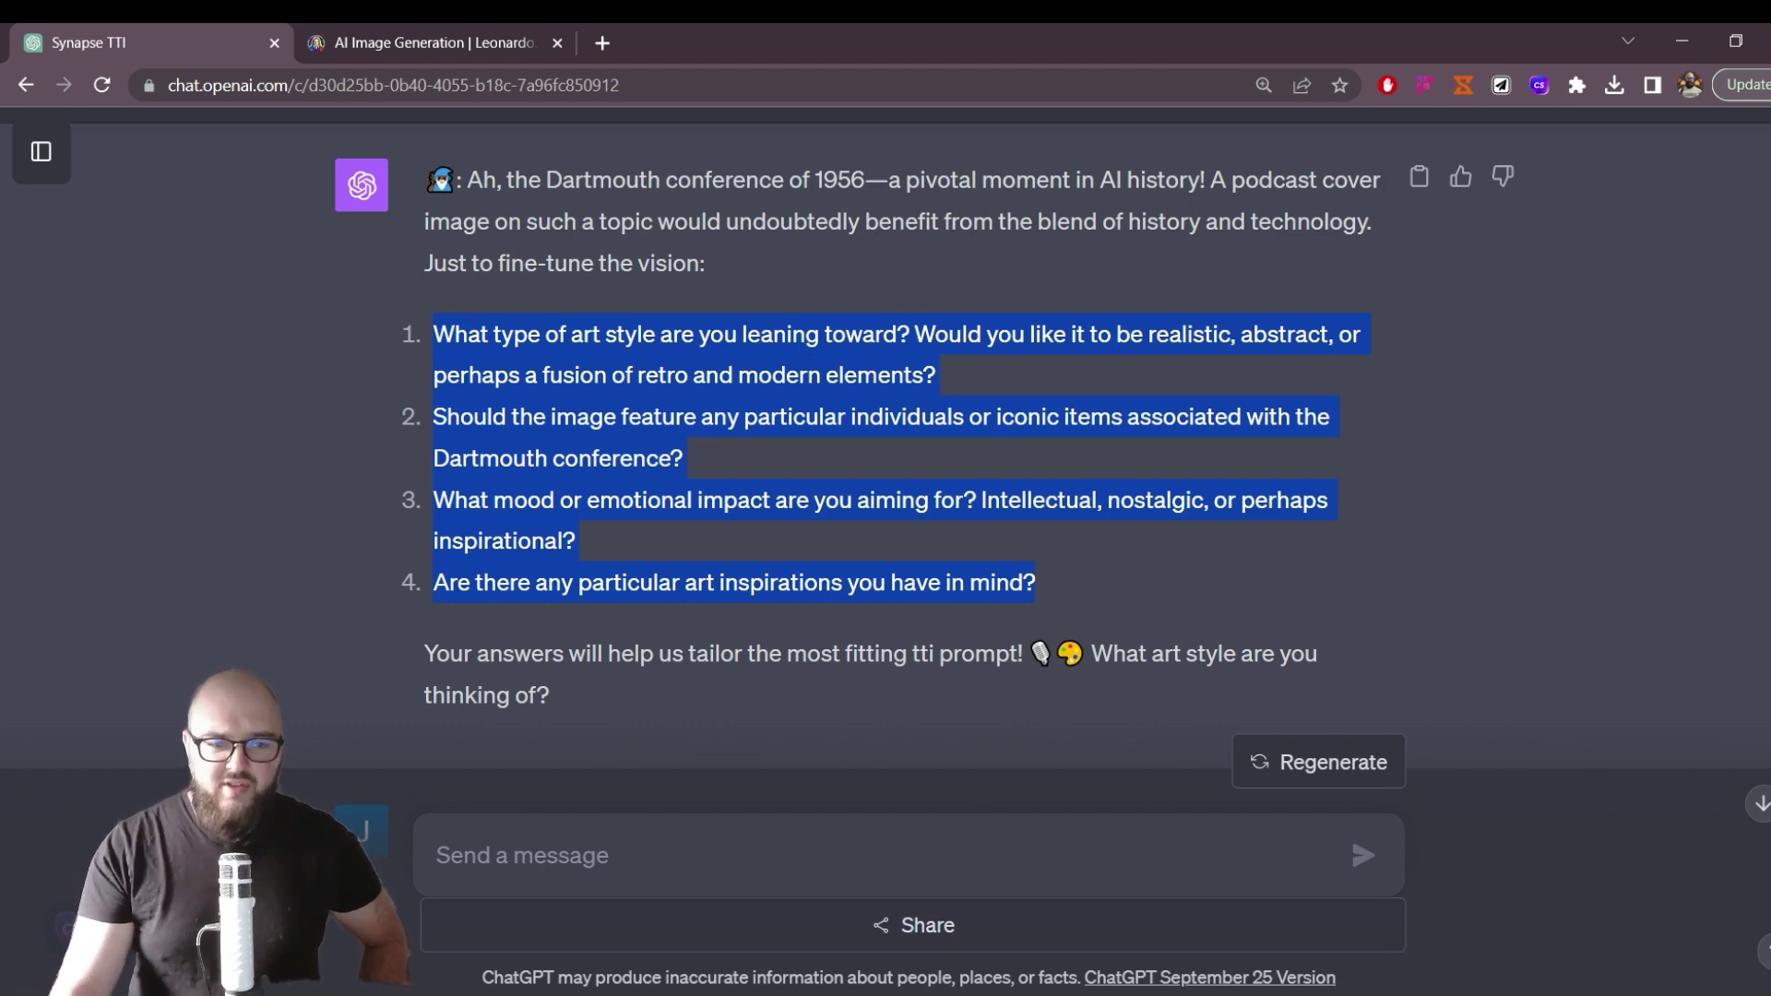
# - Submit answers to the clarifying questions: a retro, inspirational style featuring iconic people
pyautogui.write('i think retro would be good, and yes it should feature iconic people learning probably inspirational other than that you got this')
pyautogui.press('Return')
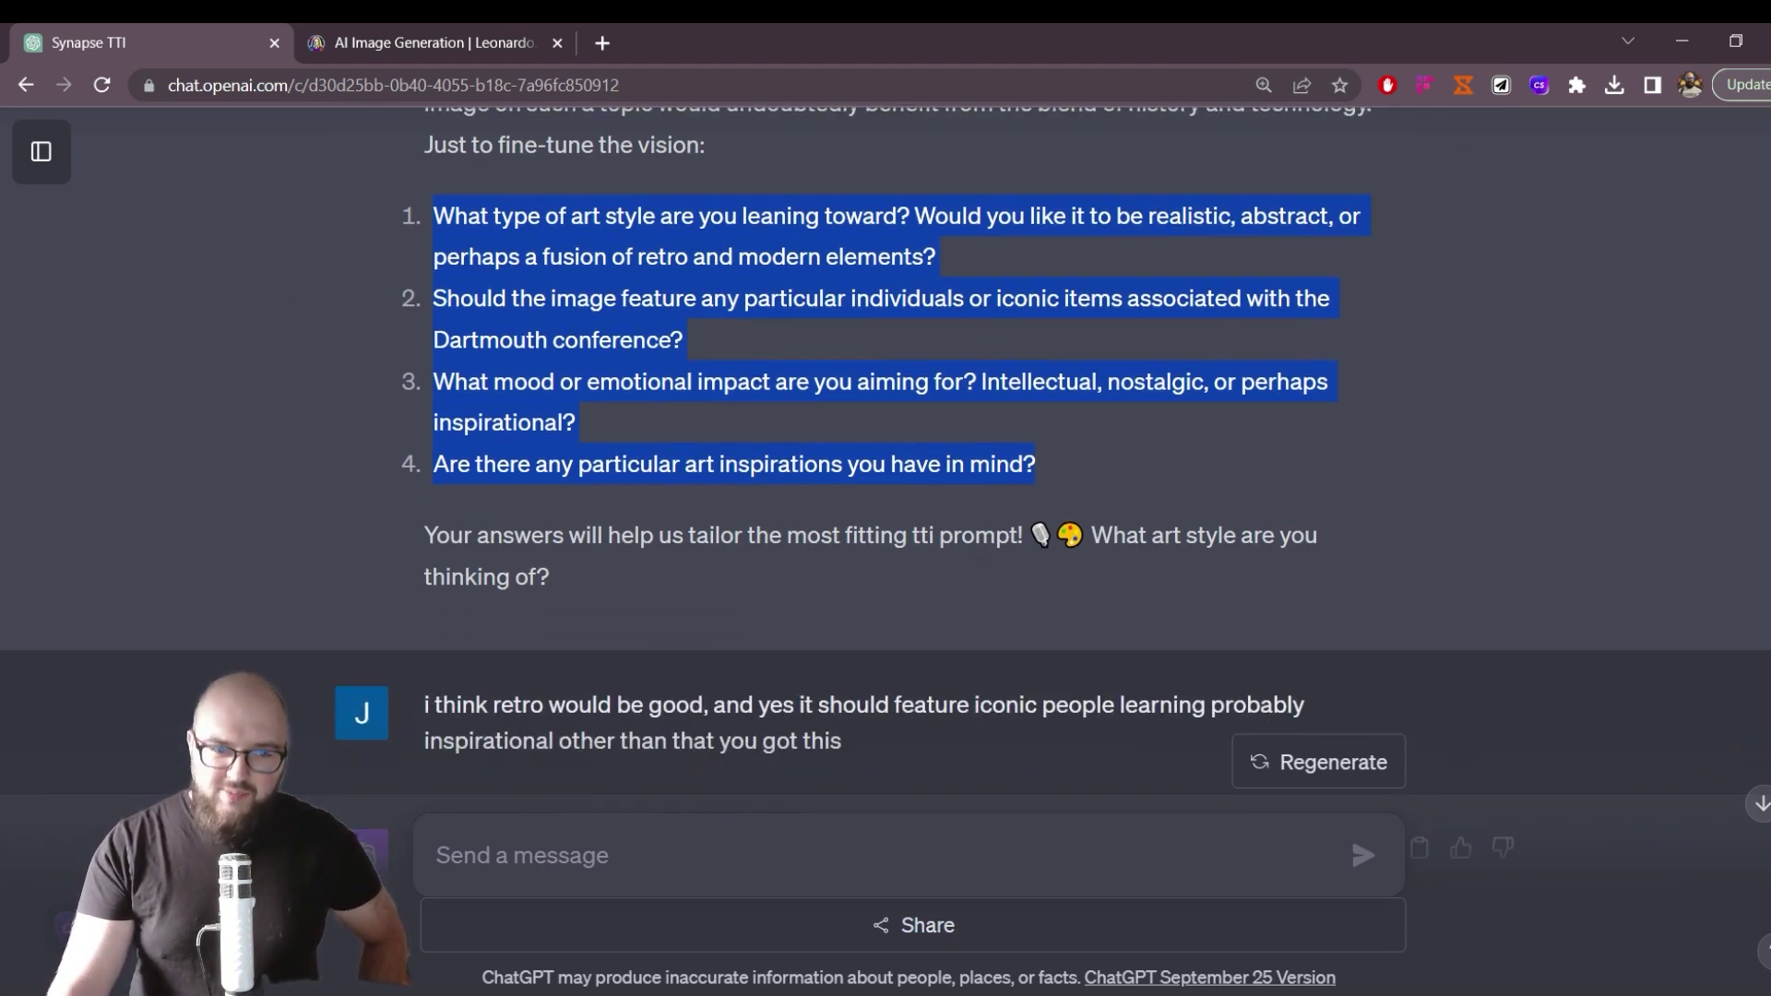
pyautogui.click(540, 332)
pyautogui.moveTo(433, 216); pyautogui.dragTo(1021, 255)
pyautogui.click(1021, 255)
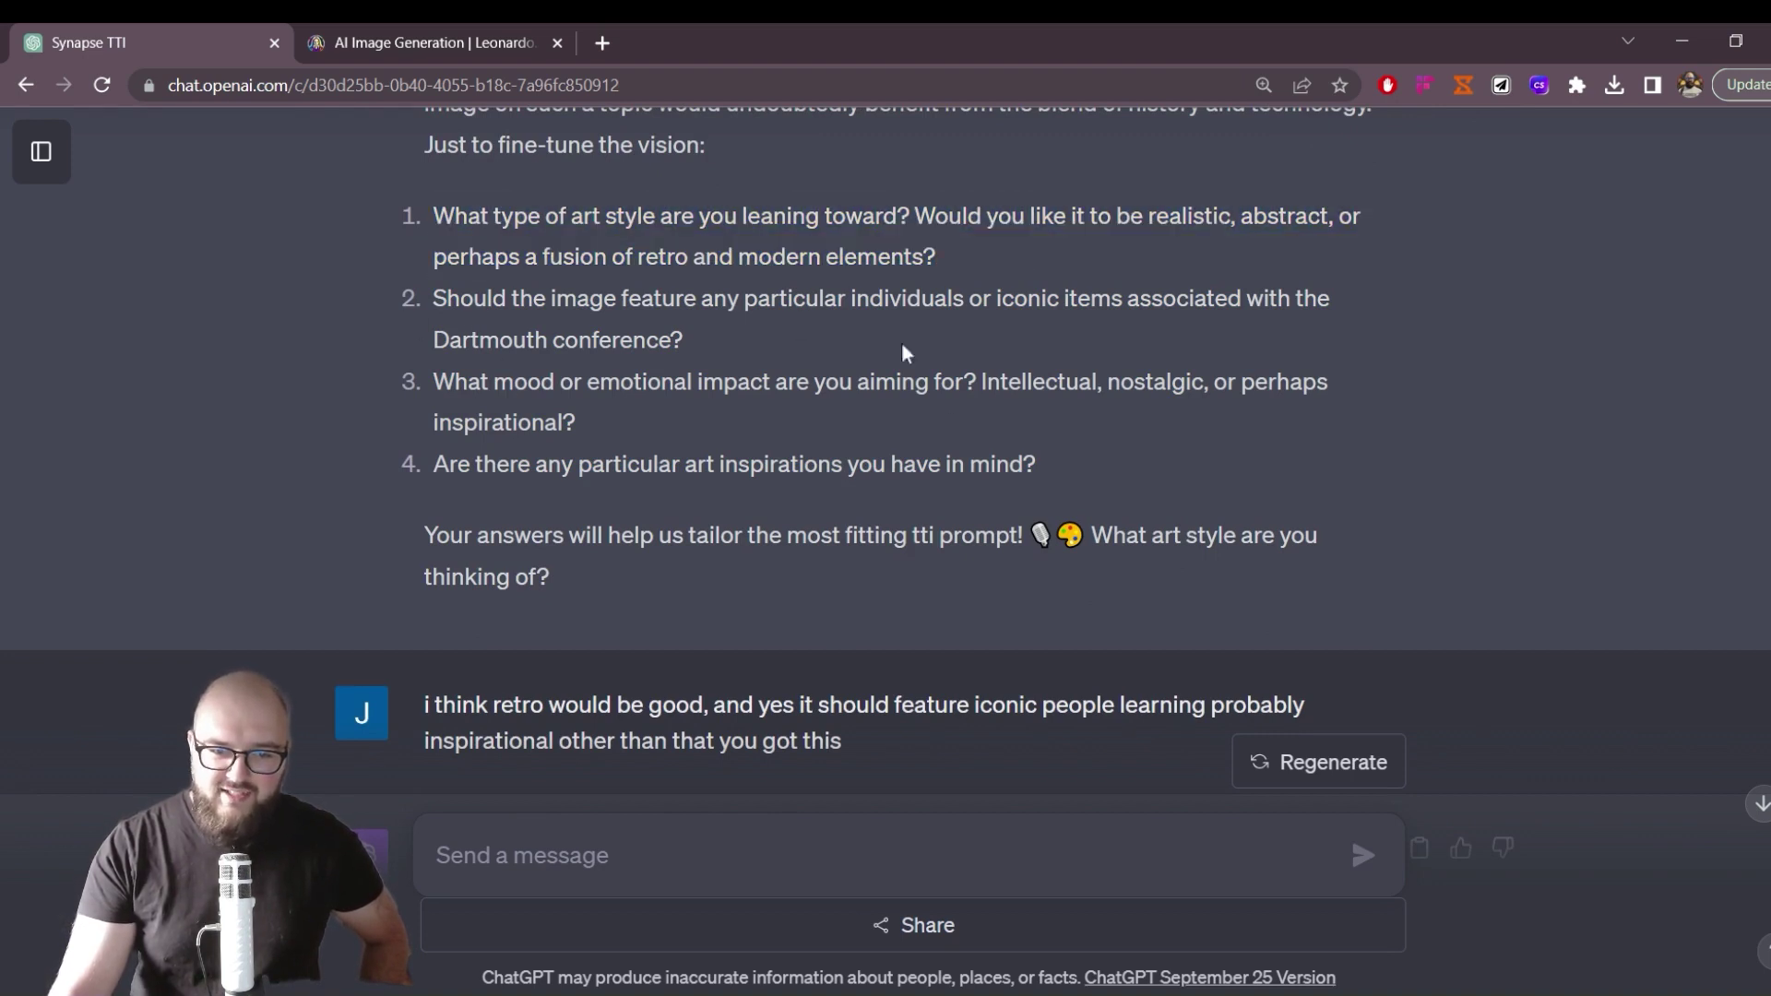
# - Review the Intellectual mood answer, the Splendid reply, and the go-ahead message to craft the prompt
pyautogui.moveTo(991, 399); pyautogui.dragTo(1094, 400)
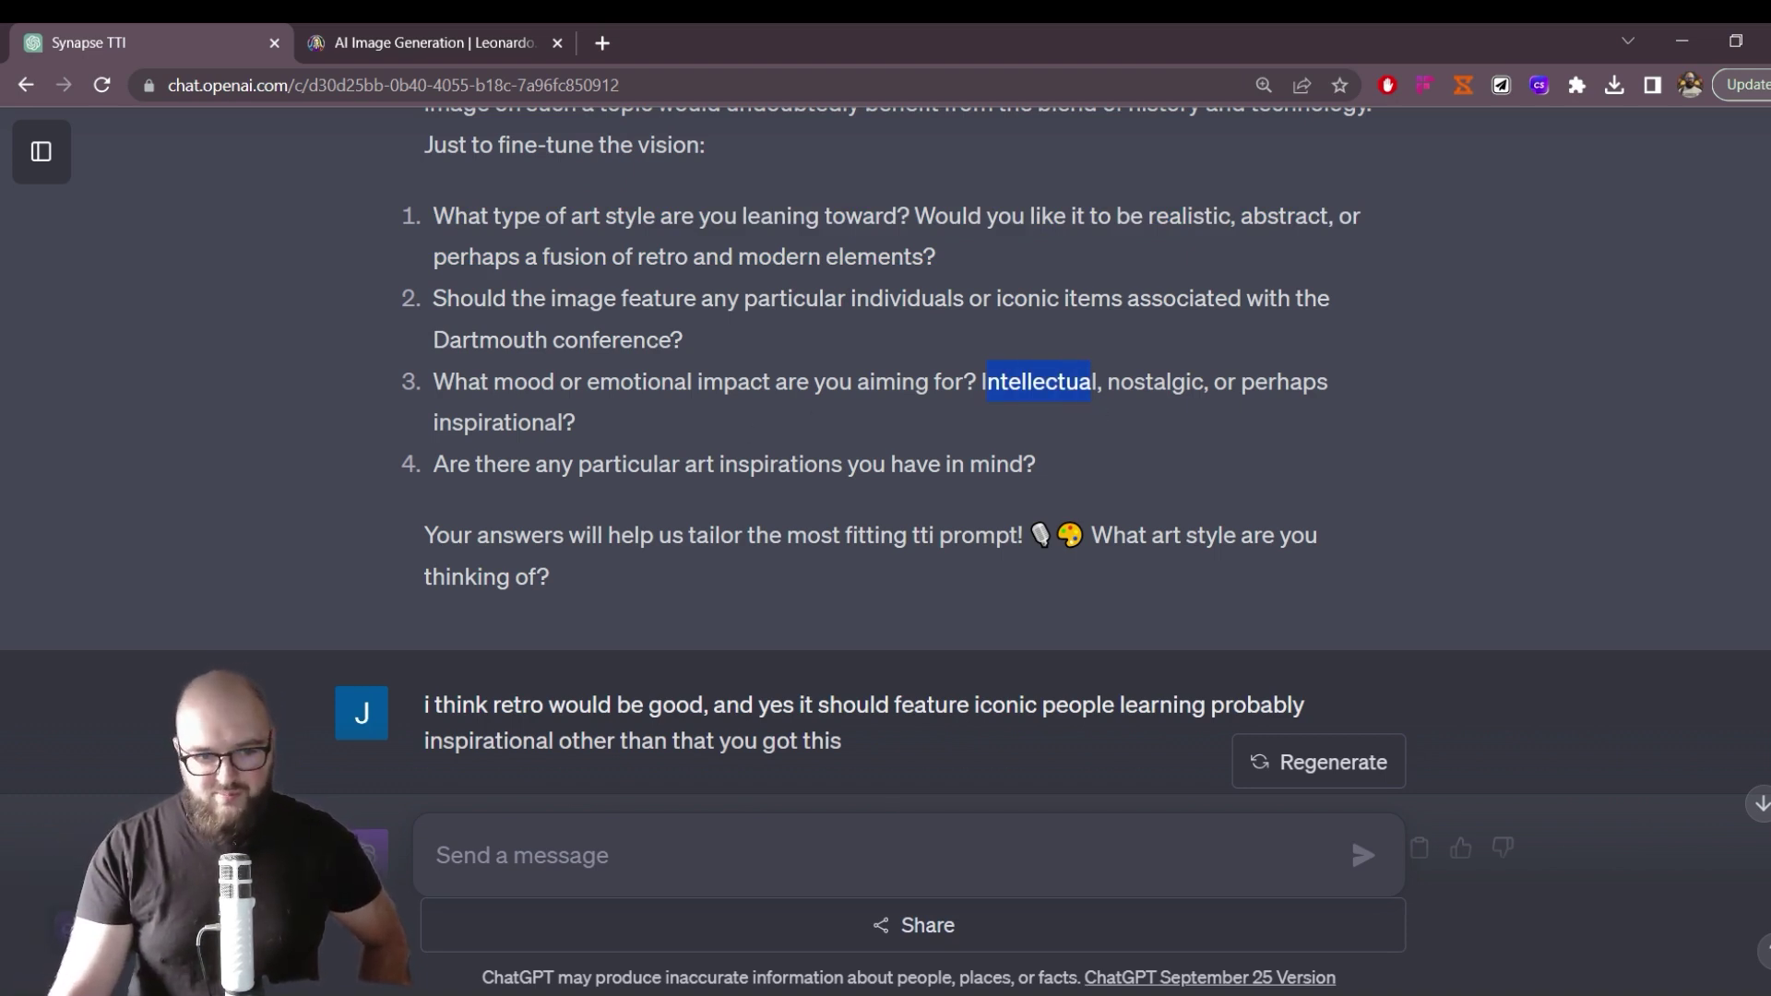
pyautogui.scroll(-2, 635, 446)
pyautogui.scroll(-2, 635, 446)
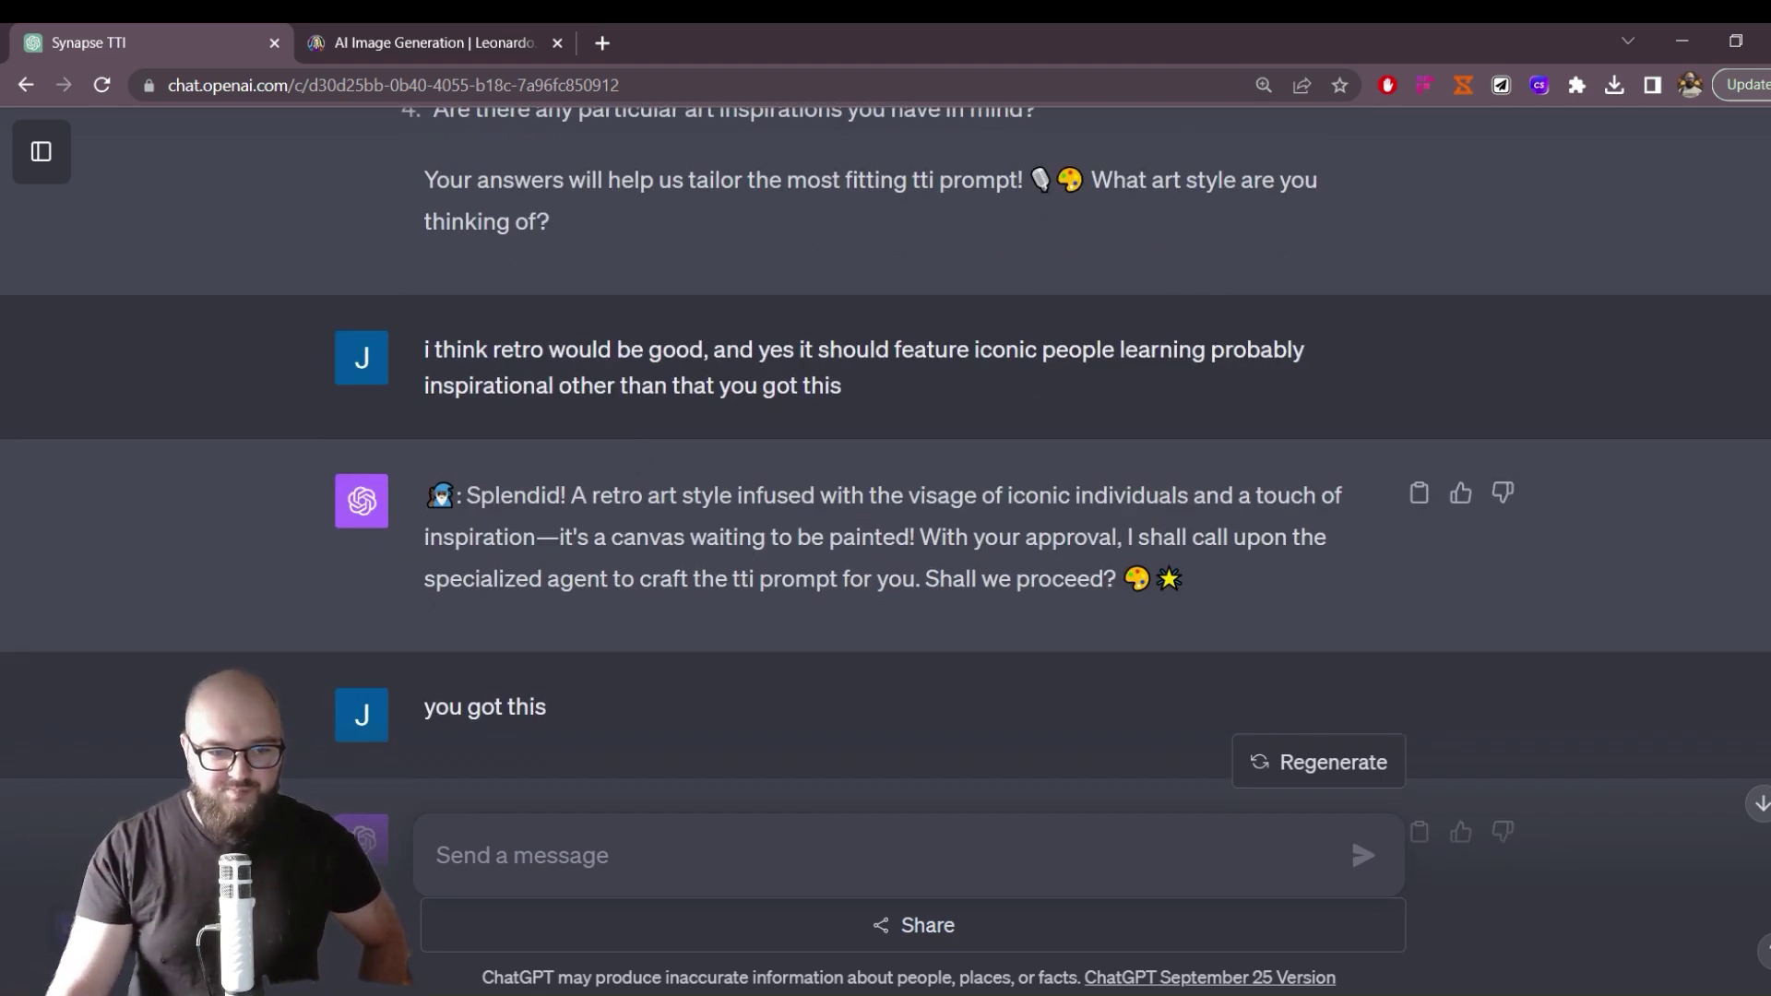
pyautogui.moveTo(565, 516); pyautogui.dragTo(1227, 577)
pyautogui.click(705, 550)
pyautogui.scroll(-3, 705, 550)
pyautogui.moveTo(466, 472); pyautogui.dragTo(576, 474)
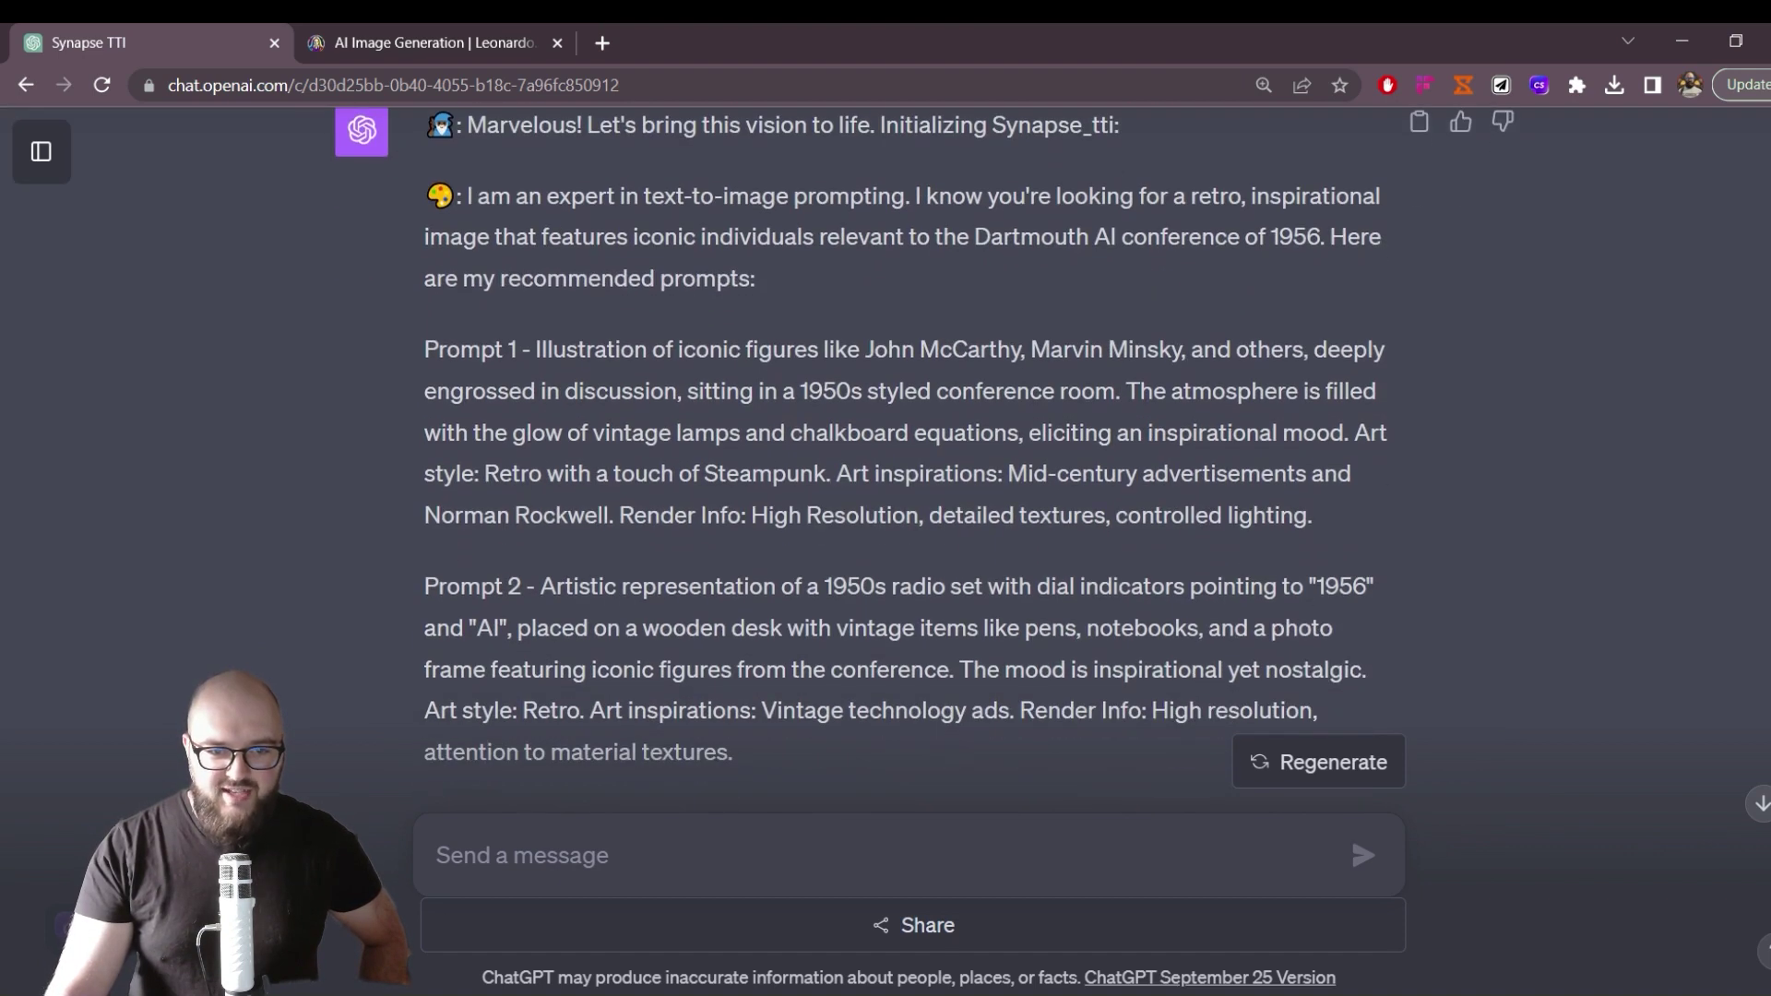
# - Review the expert's introduction and retro Prompts 1 and 2 for the 1956 Dartmouth podcast image
pyautogui.moveTo(544, 196); pyautogui.dragTo(1085, 267)
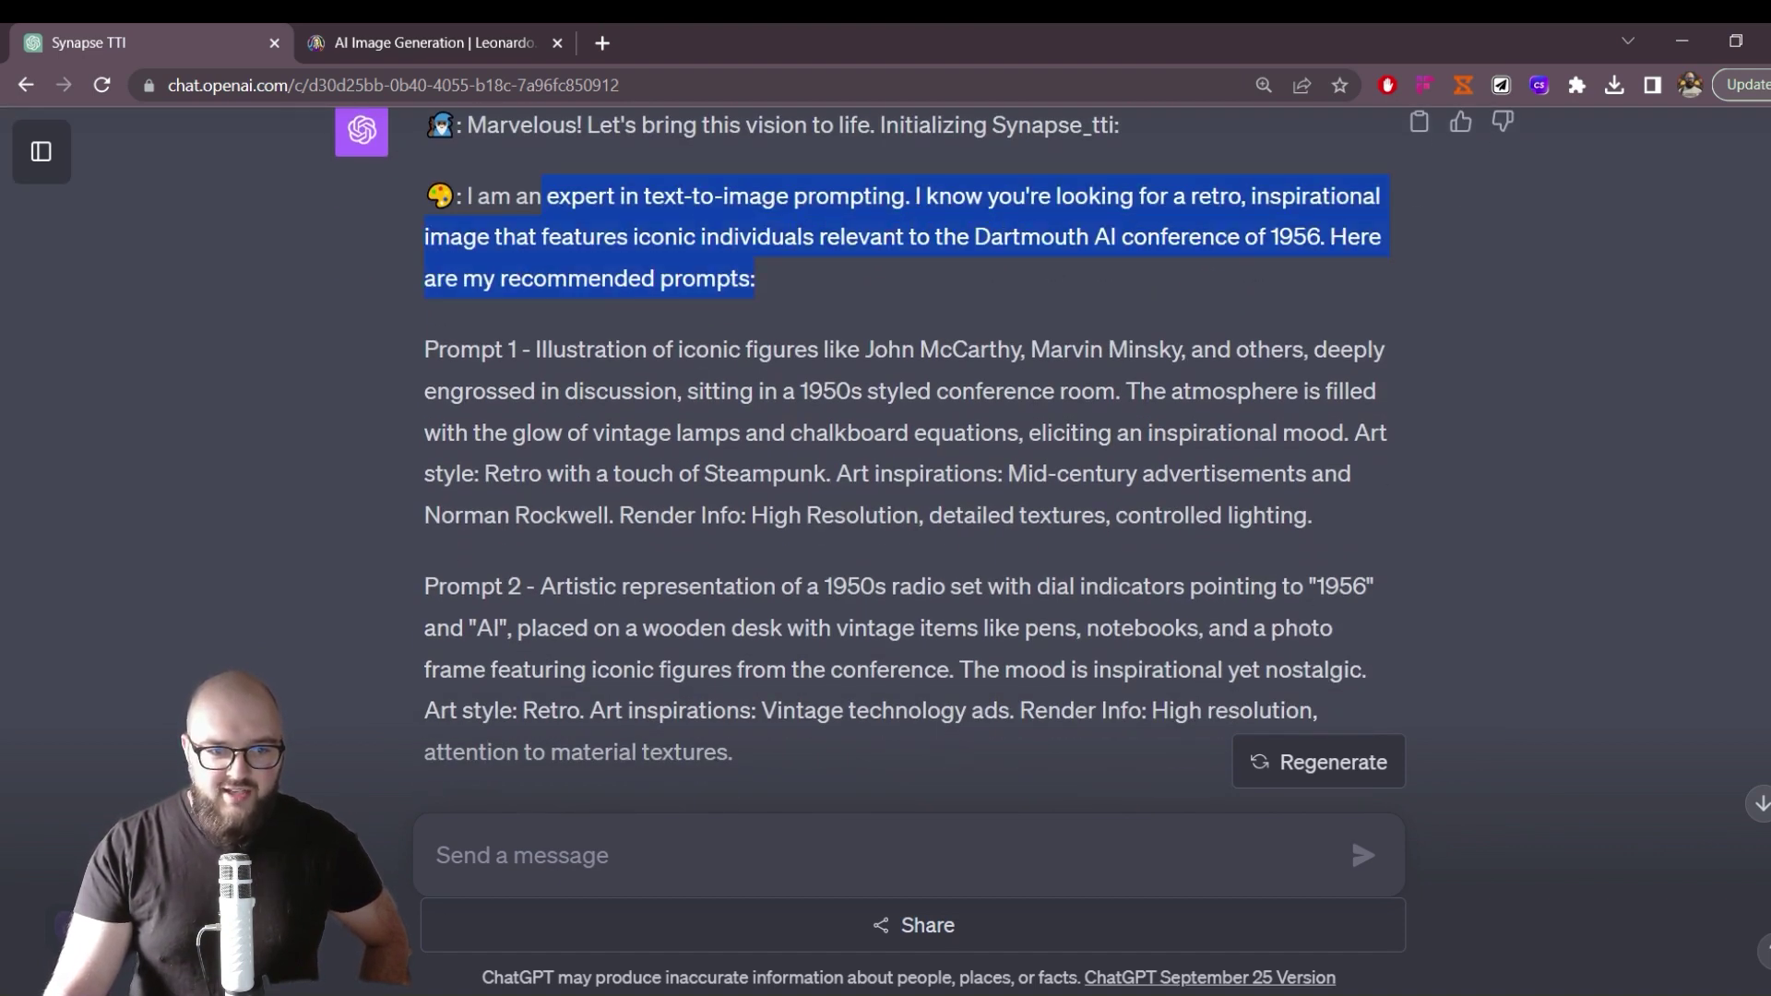
pyautogui.moveTo(535, 230); pyautogui.dragTo(1310, 398)
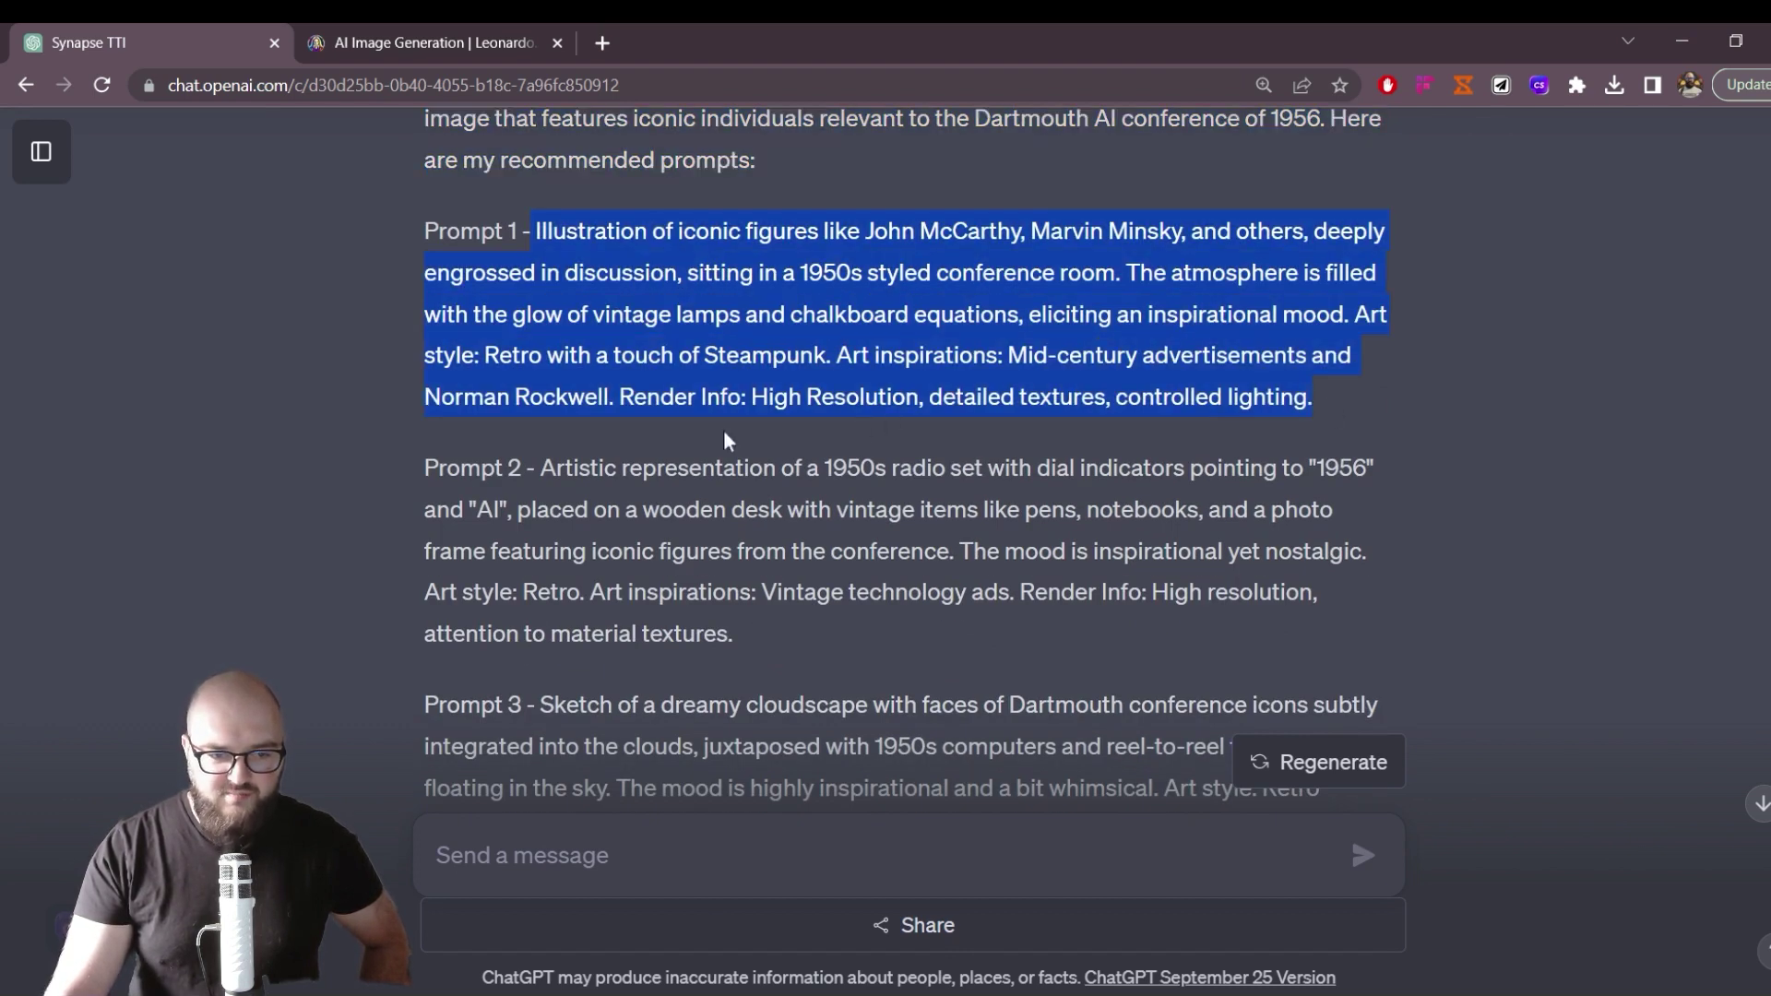
pyautogui.moveTo(566, 467); pyautogui.dragTo(1099, 618)
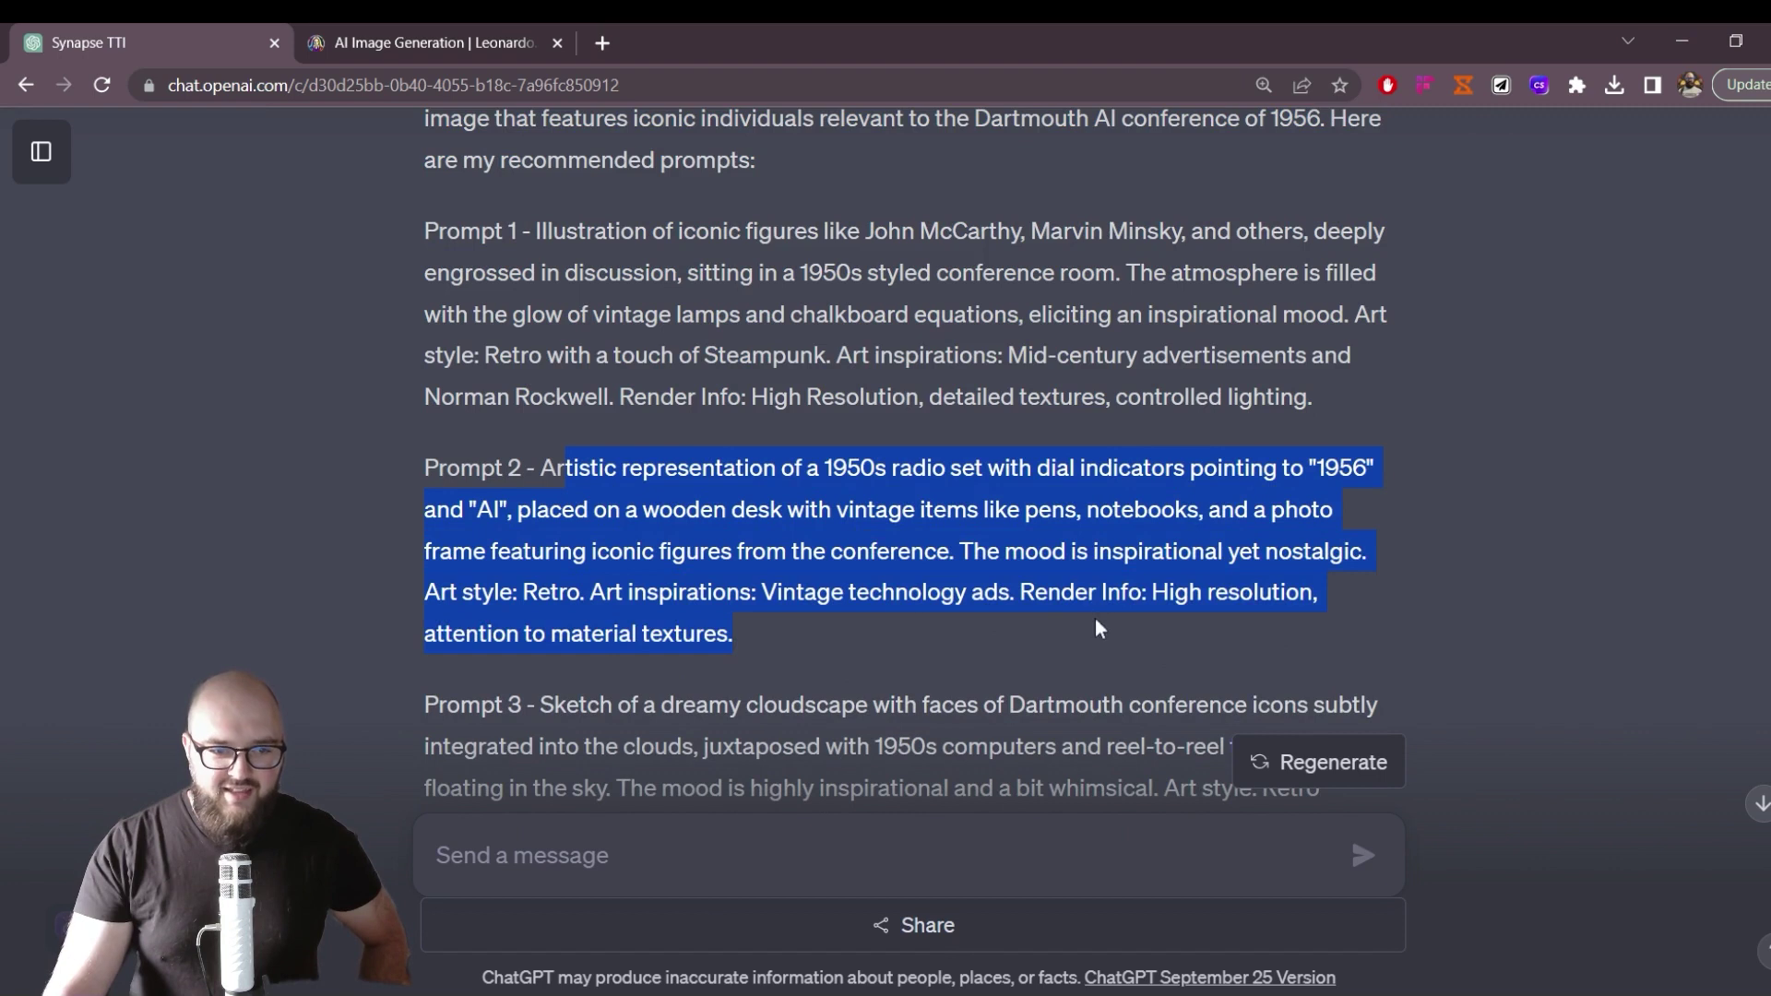
pyautogui.scroll(-4, 1070, 611)
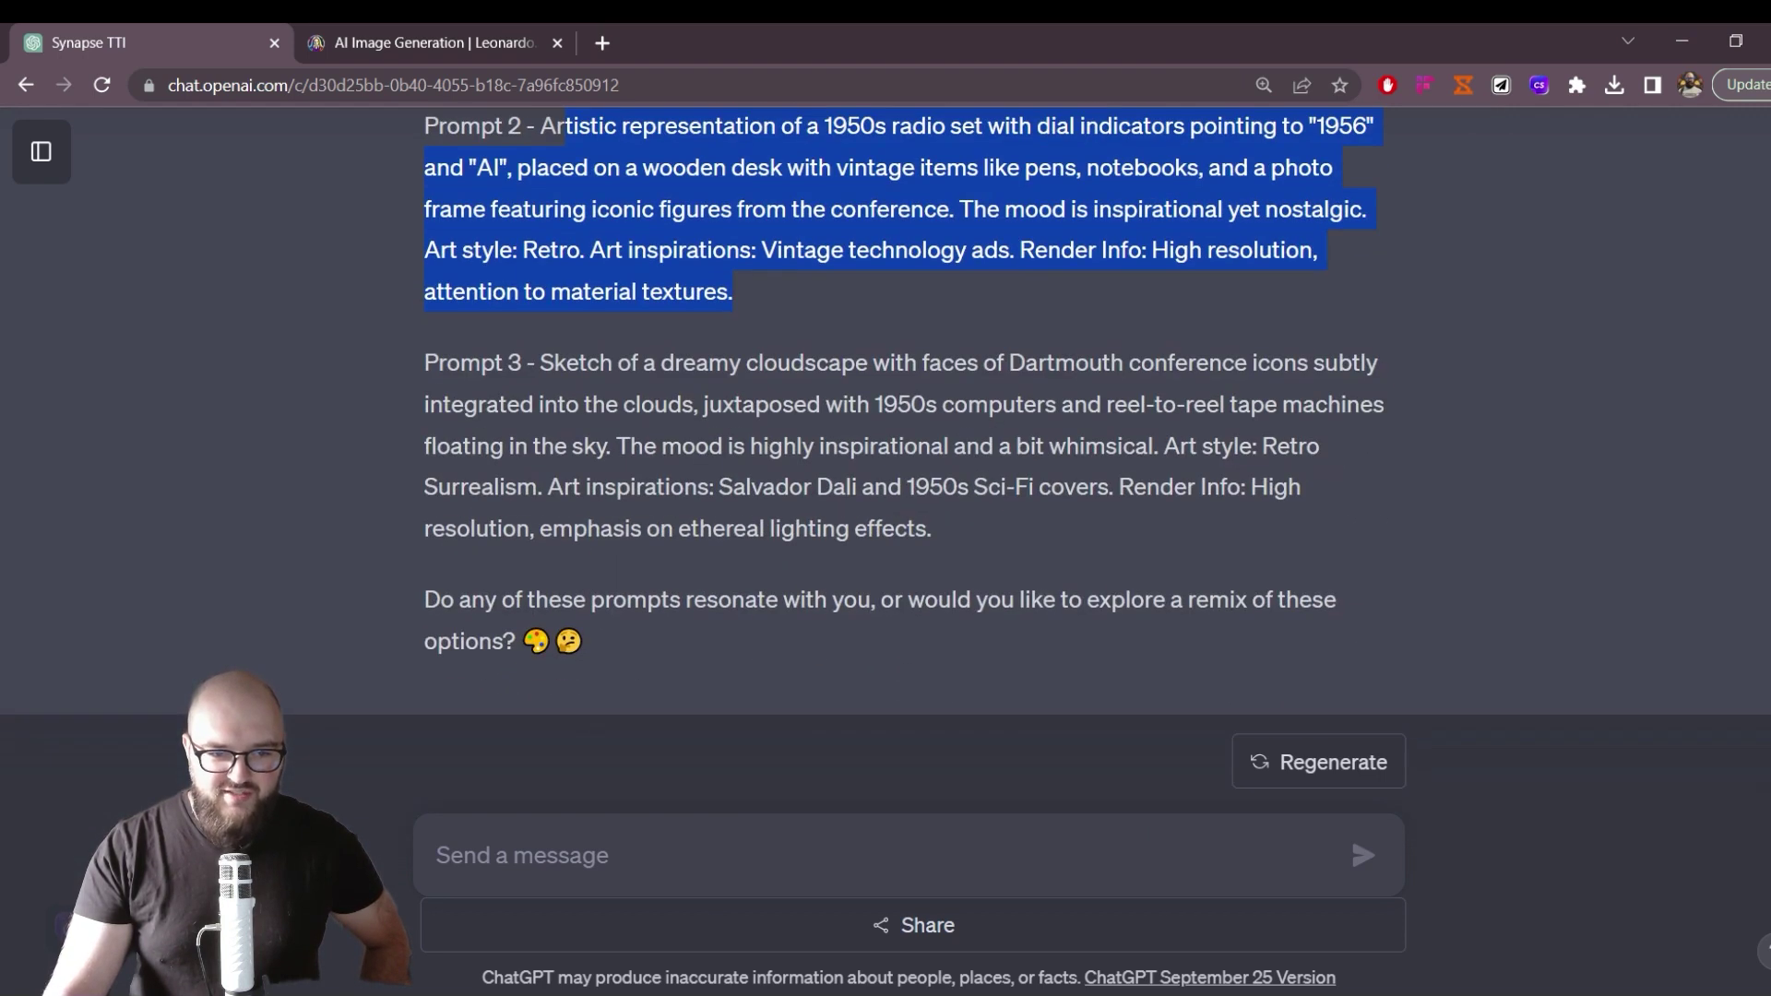